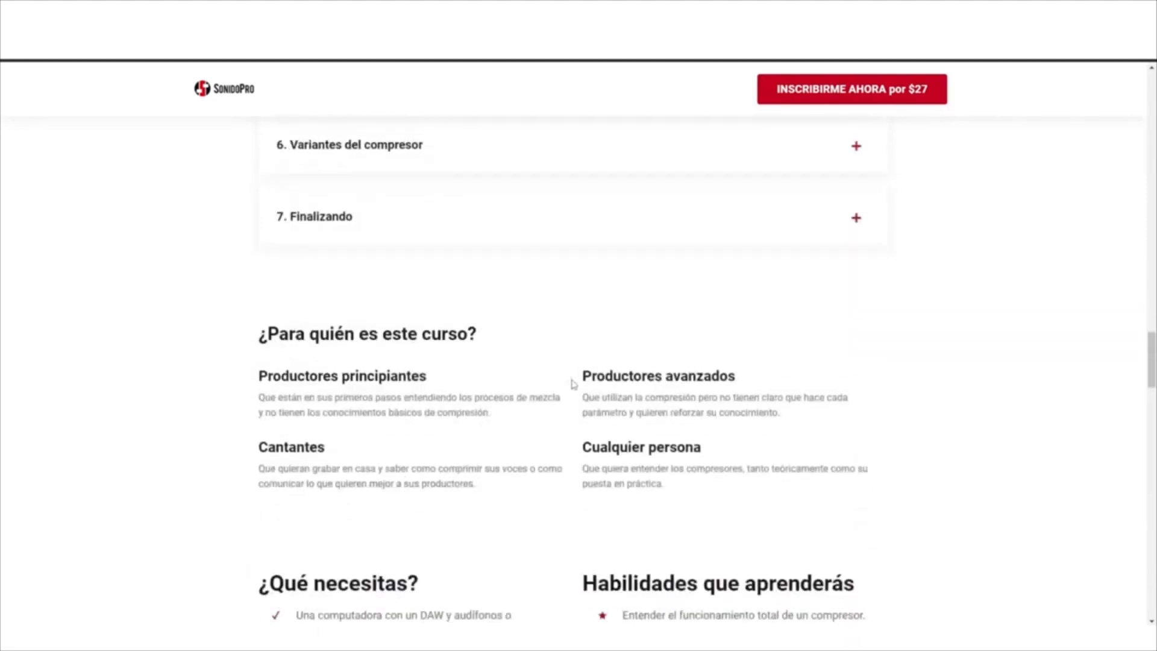
- Expand course sections 6 and 7, Variantes del compresor and Finalizando, to view their lesson lists
click(494, 160)
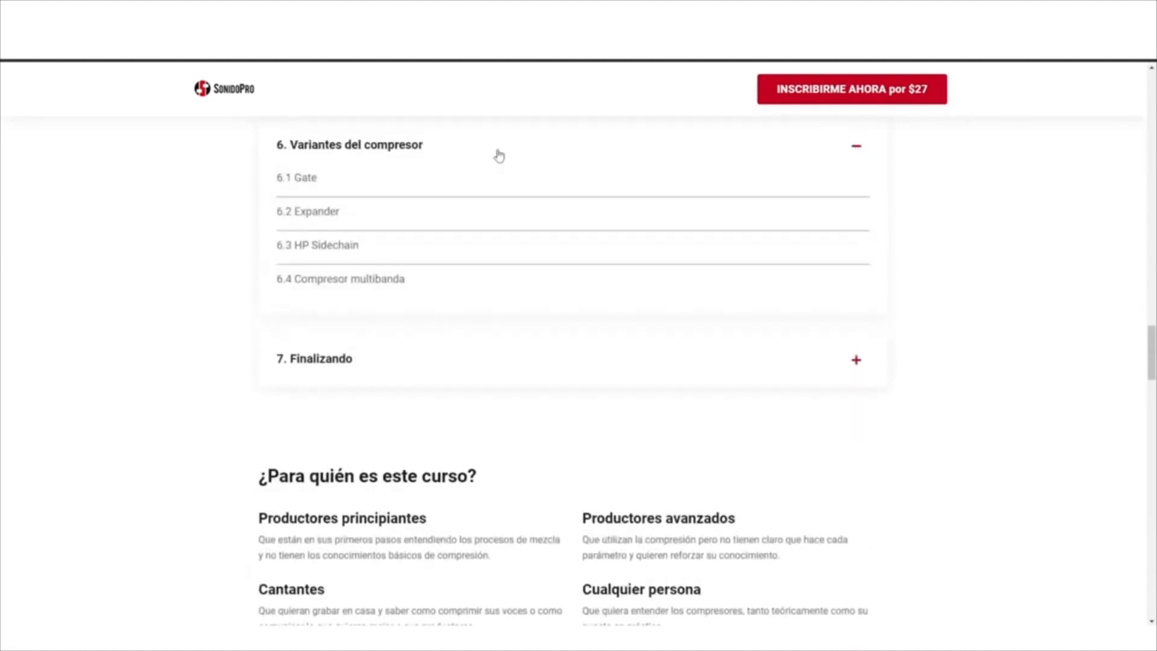
click(493, 368)
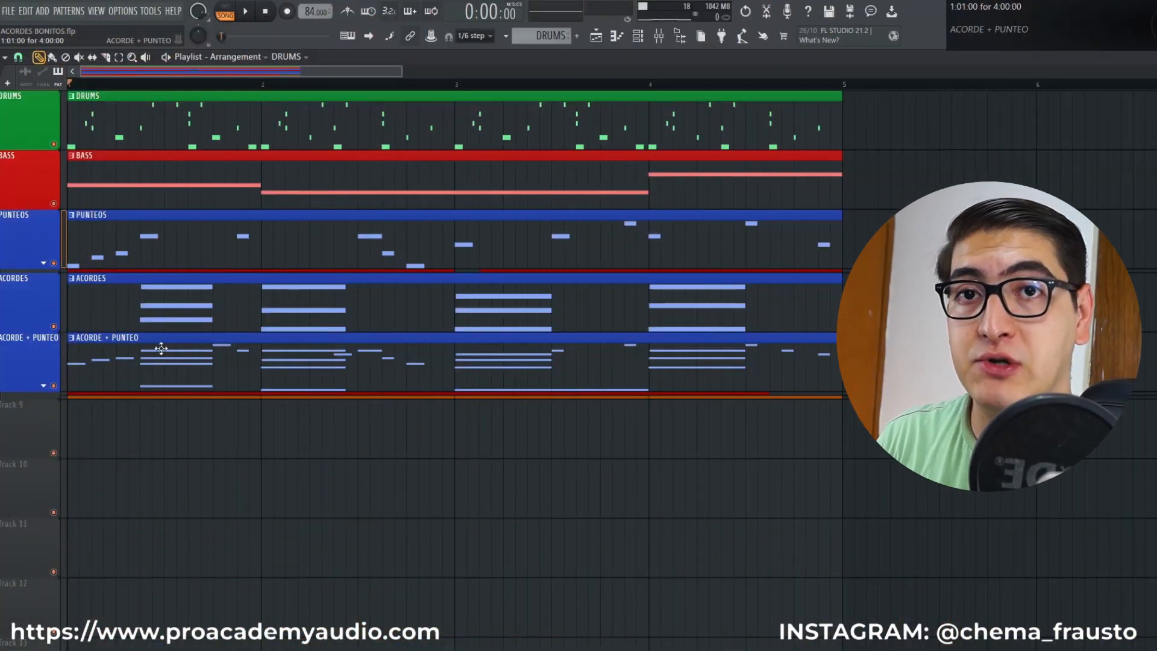
- Play the arrangement from the mixer while toggling the DRUMS track's effects off and on to compare the sound, leaving them enabled
key(F9)
click(108, 594)
key(space)
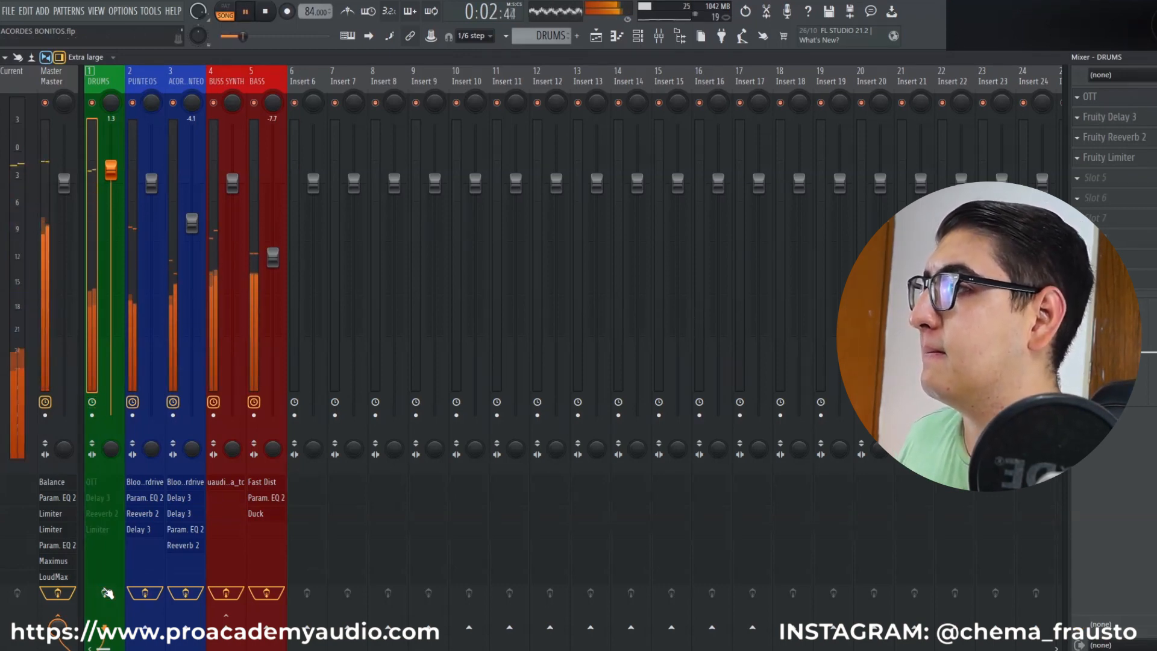
click(107, 594)
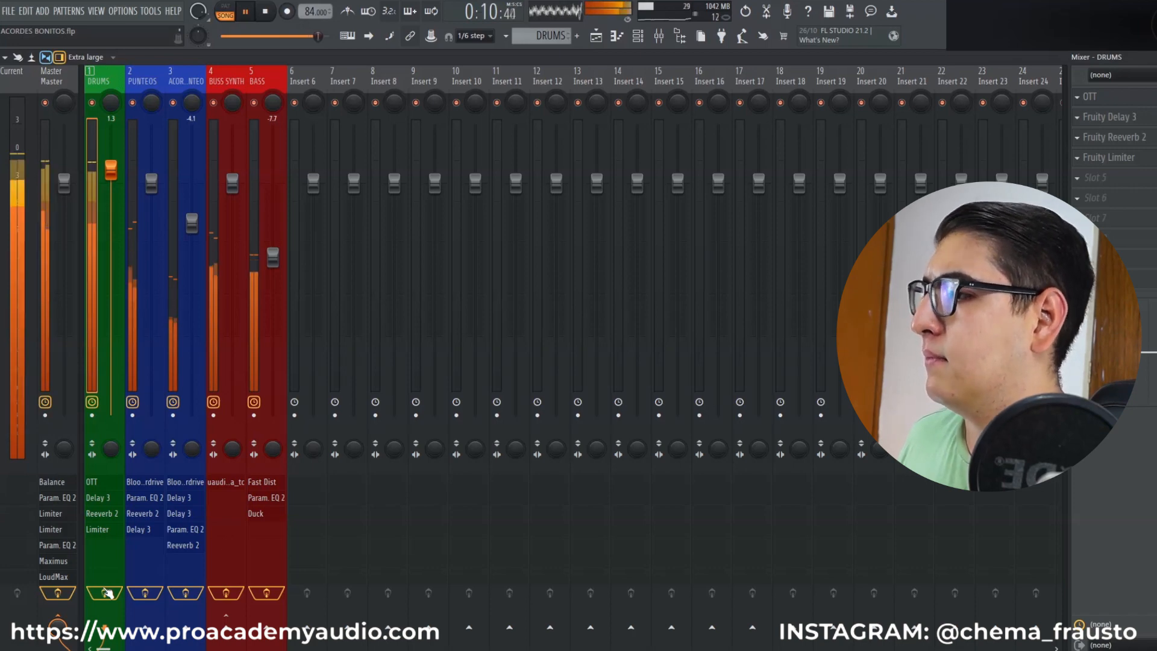
click(108, 594)
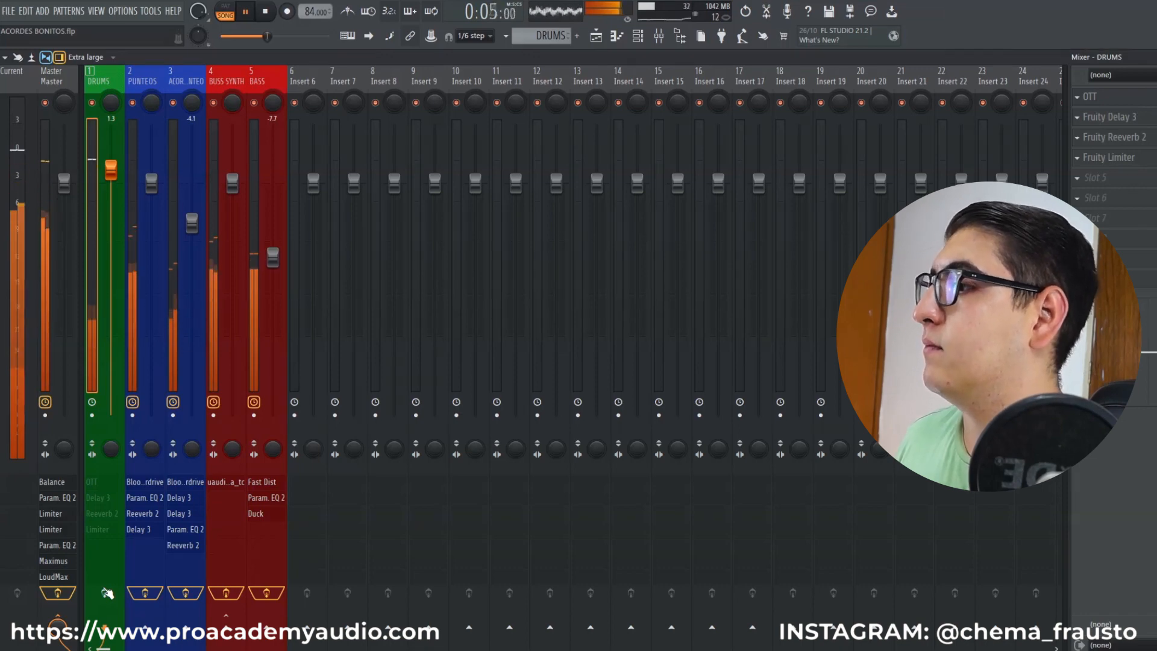
click(108, 594)
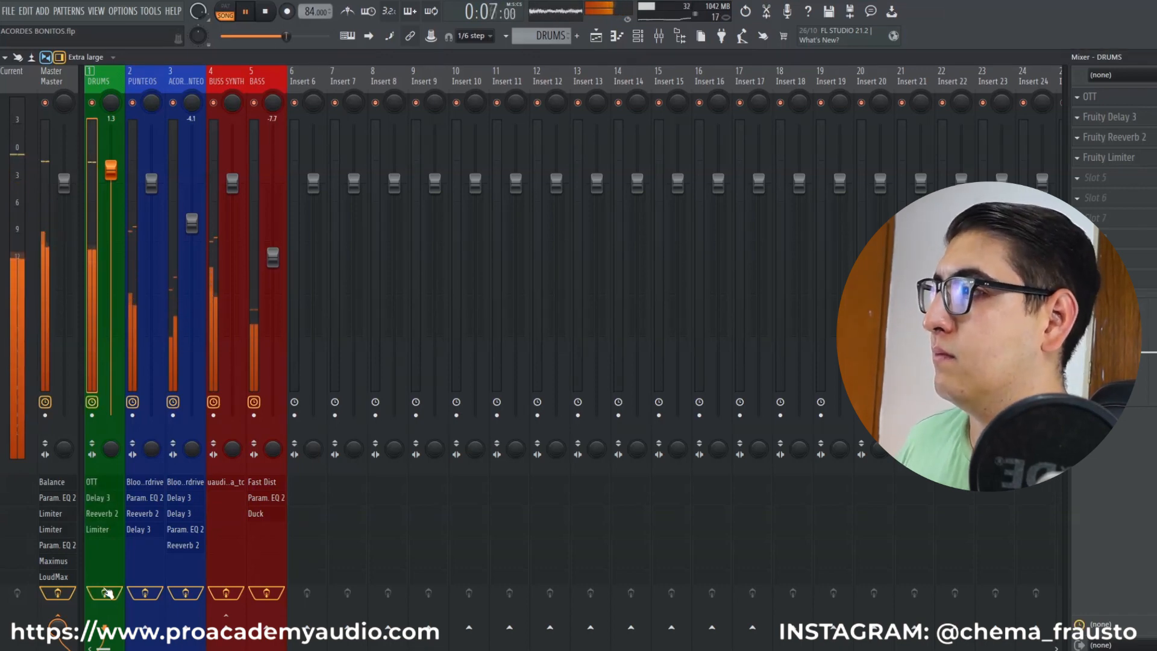
key(space)
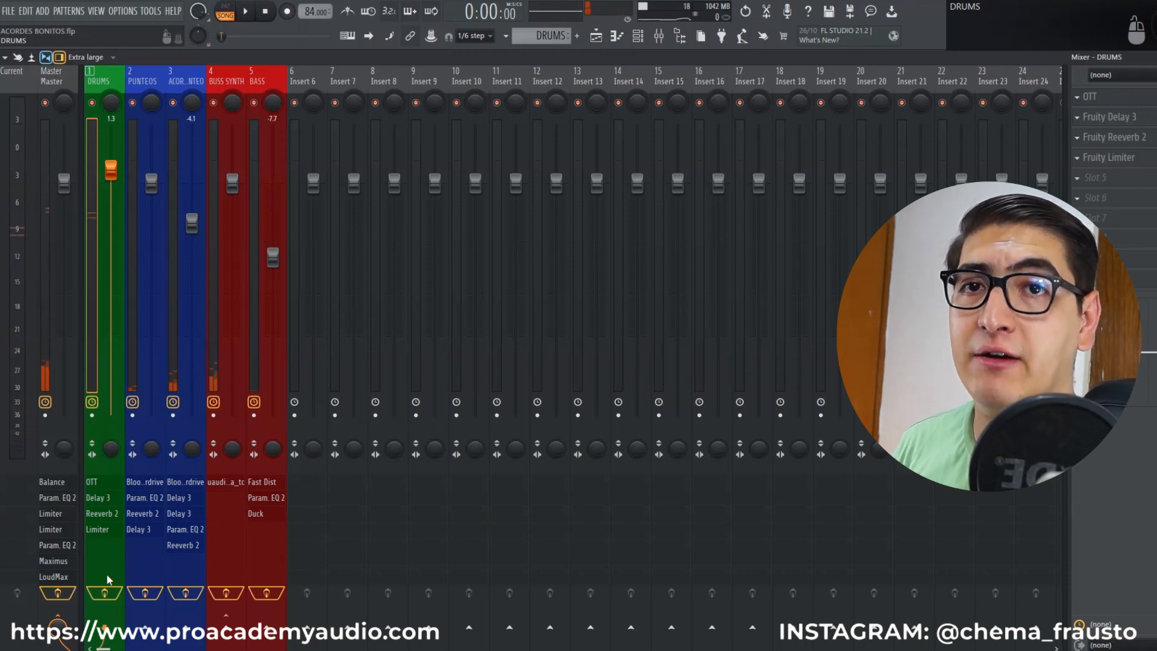
- Open the DRUMS pattern in the piano roll and examine the kick, hi-hat and snare note placement
key(F5)
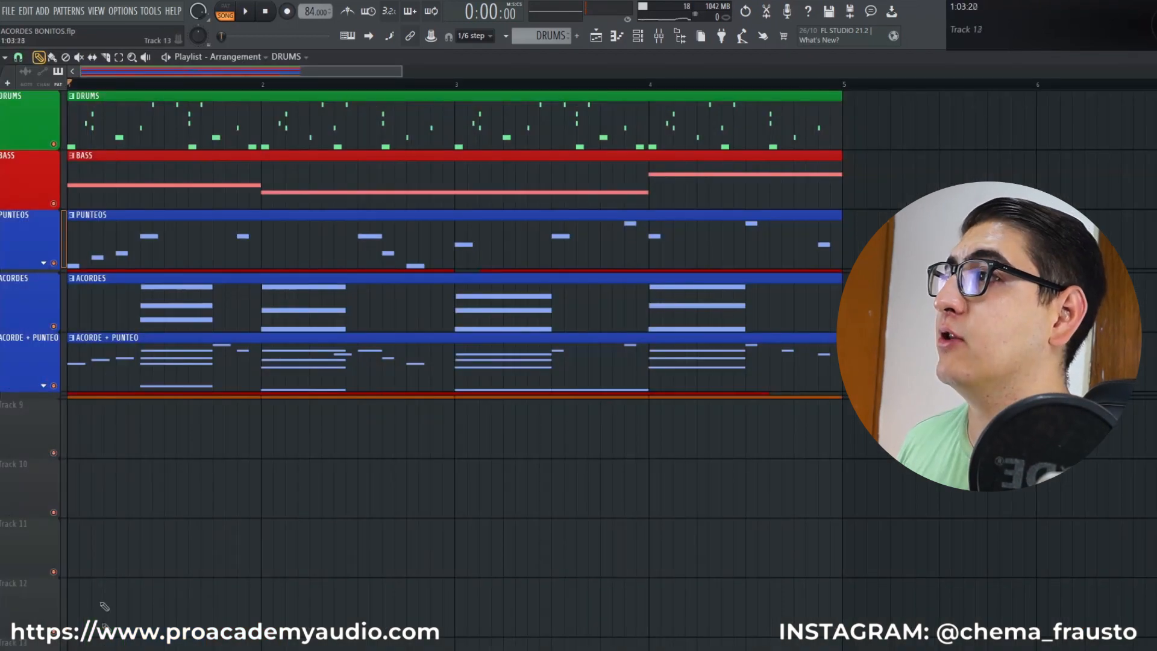
double_click(92, 132)
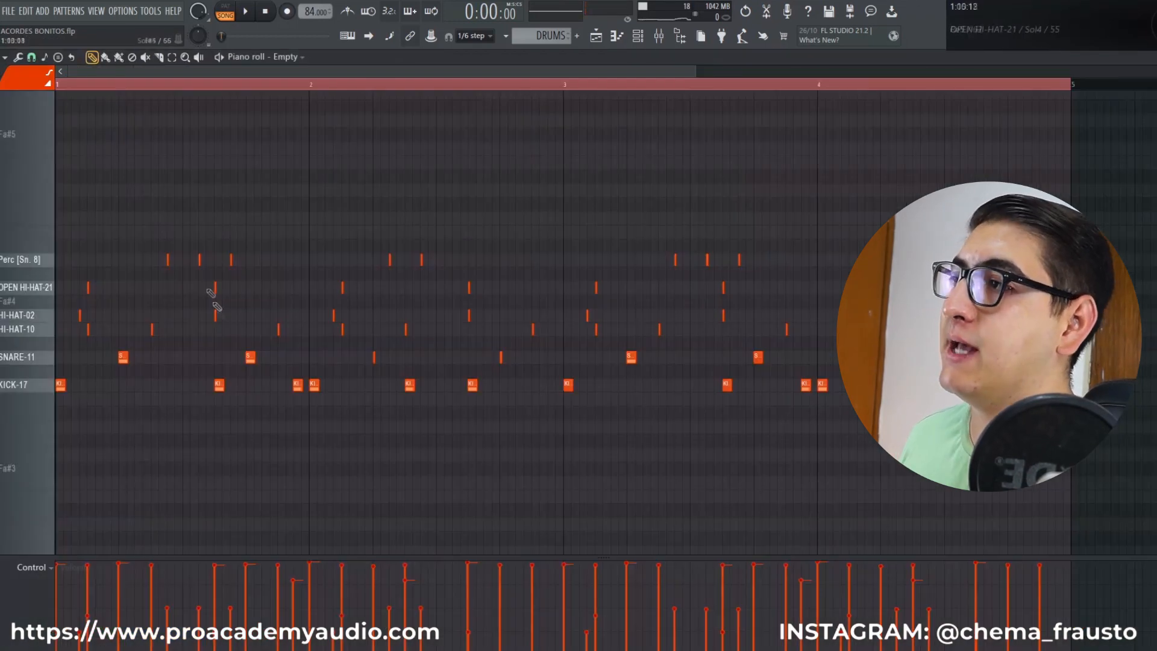
double_click(59, 384)
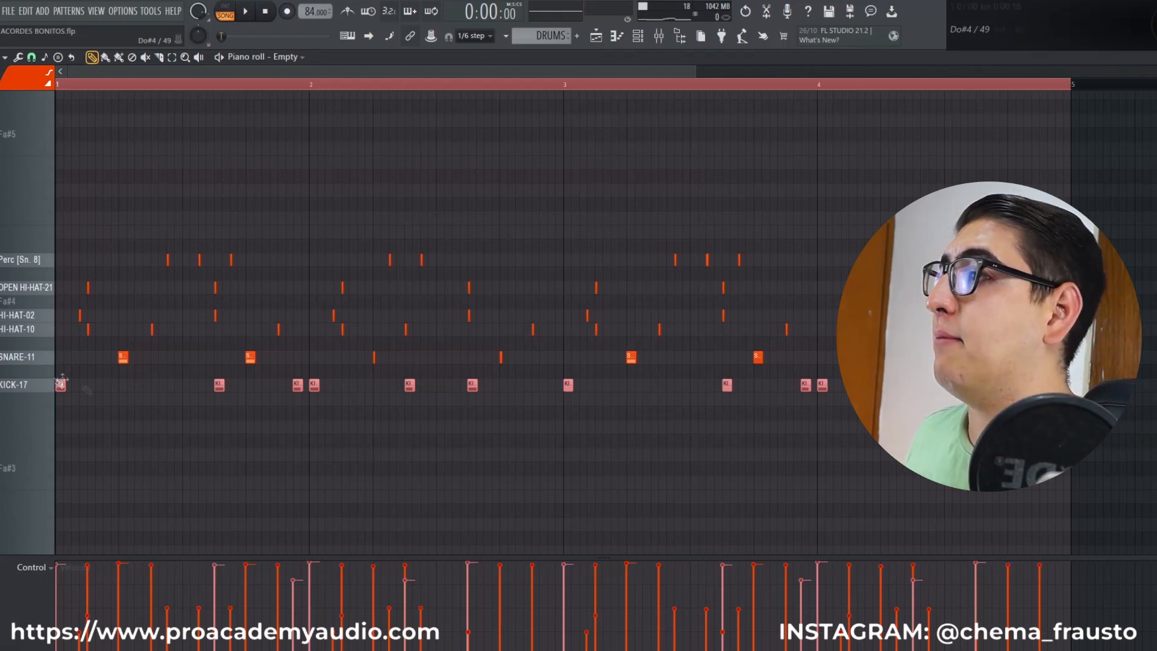
drag(209, 414, 103, 305)
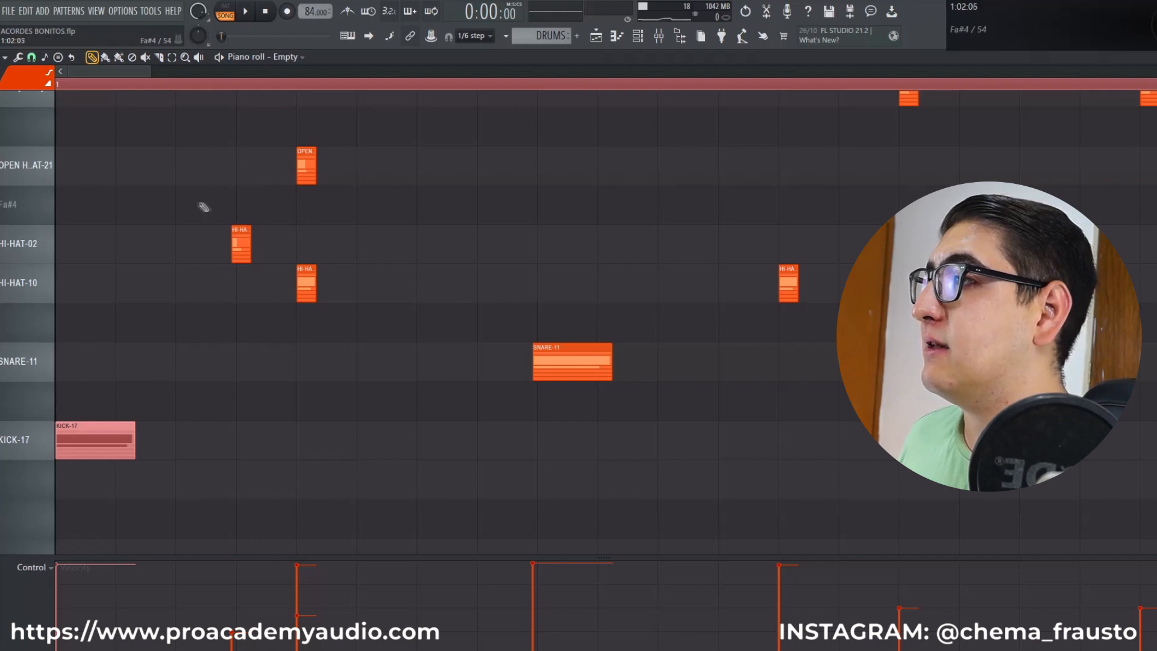
click(27, 238)
click(13, 376)
ctrl+right_click(472, 486)
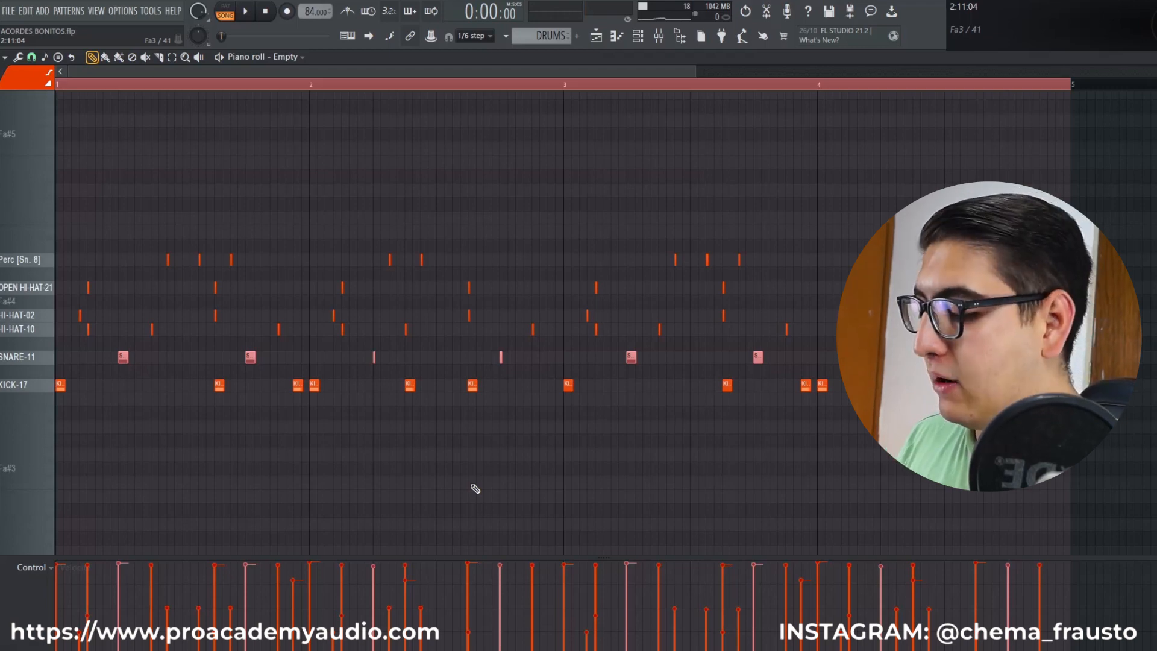
- Solo the DRUMS mixer track, keep only OTT active among its effects, and open the OTT compressor
key(F9)
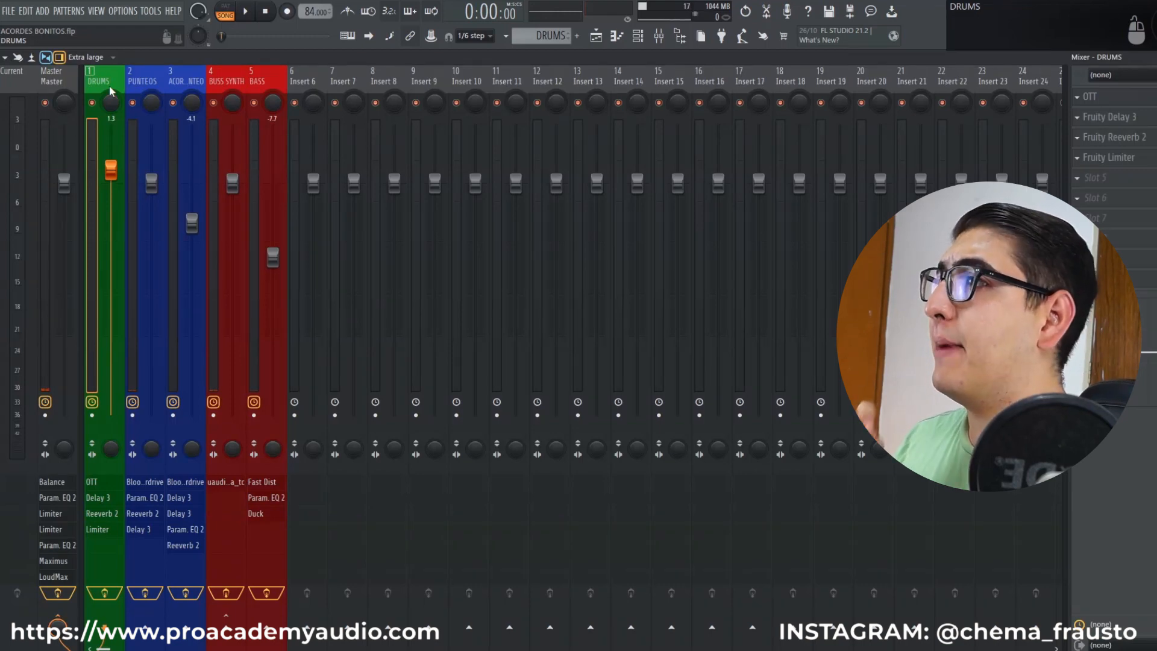
right_click(91, 102)
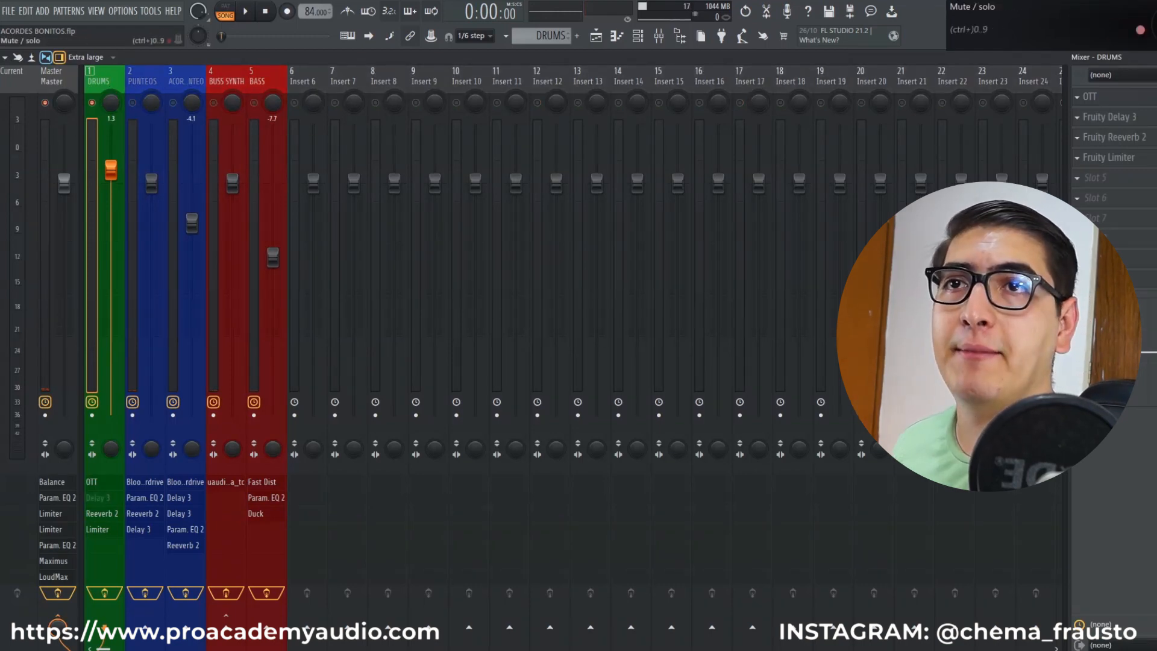
click(1107, 98)
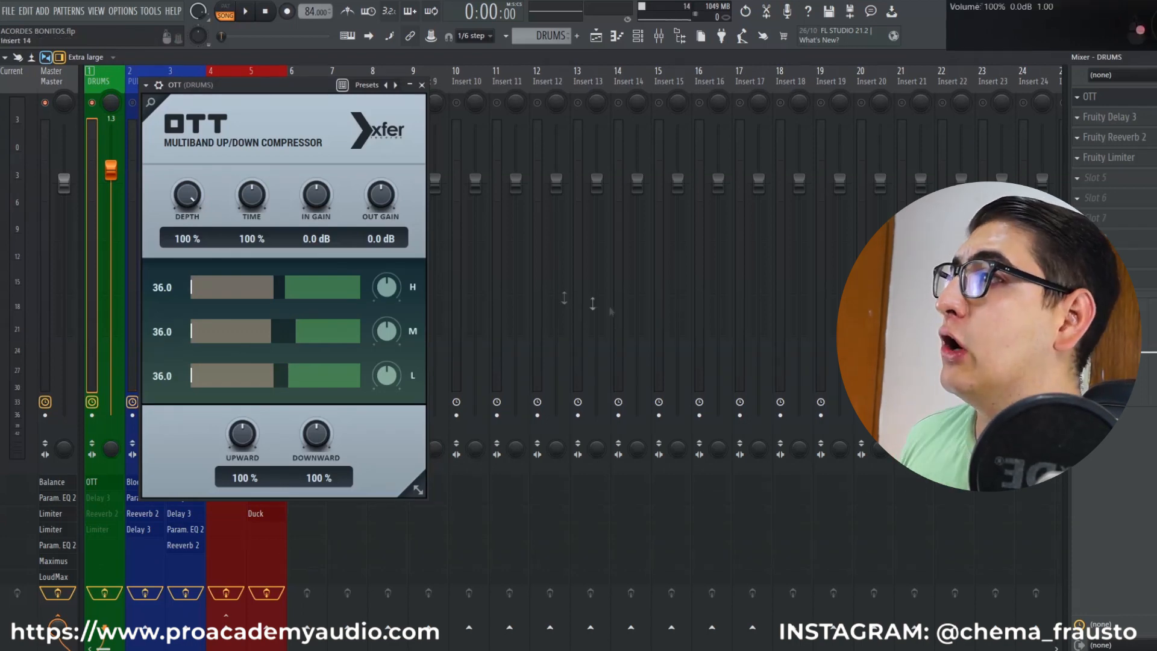
- Set OTT's Time to 0 % and audition the soloed drums
drag(259, 198, 254, 301)
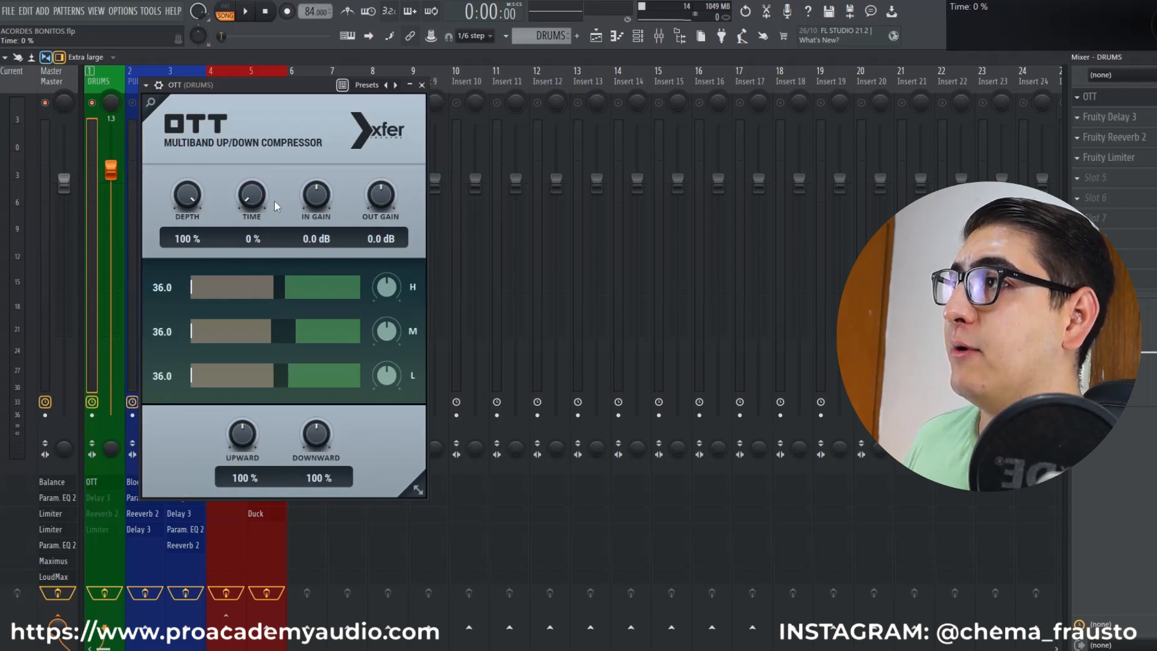
key(space)
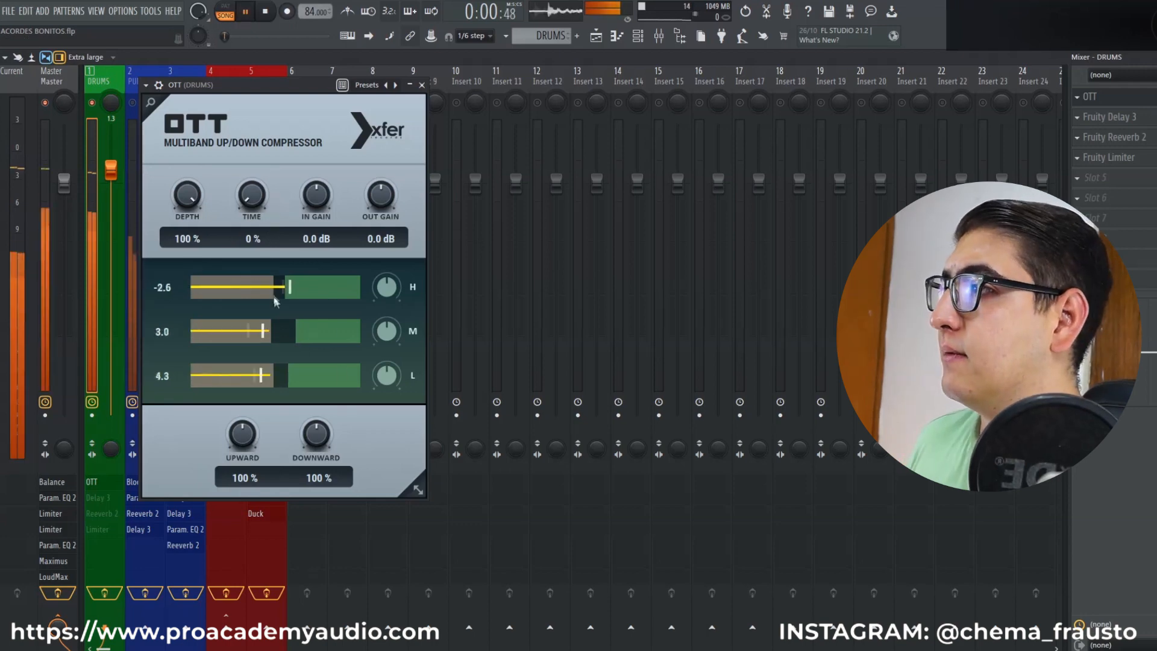
key(space)
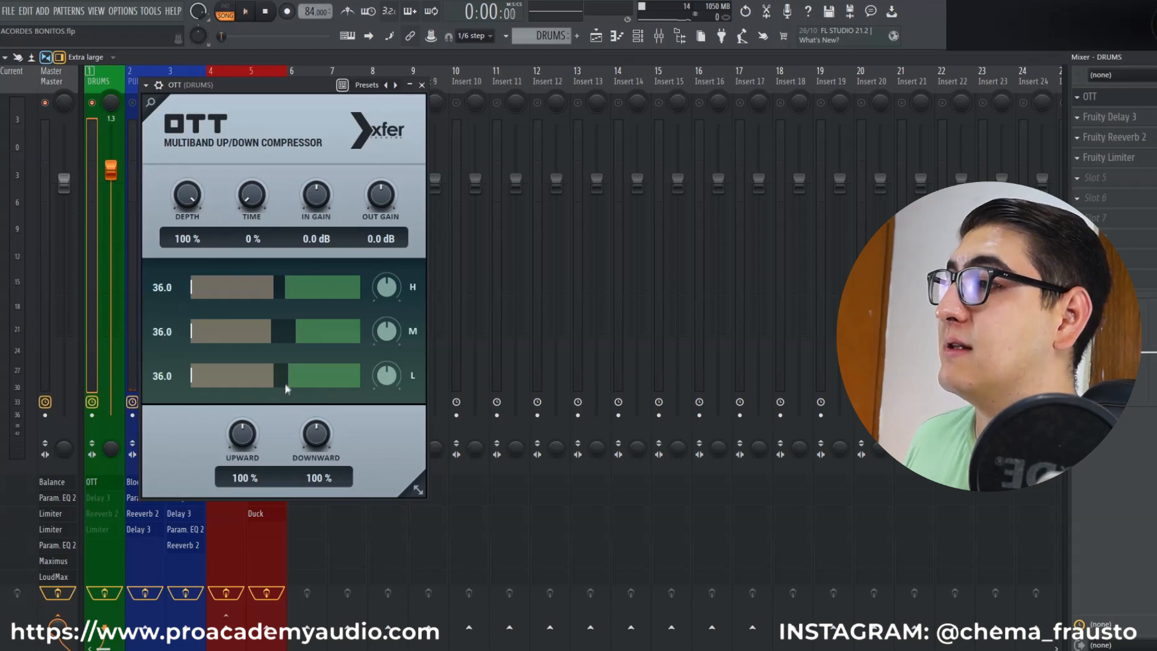
- Raise OTT's band thresholds while auditioning the drums: low to 169 %, mid to 164 %, and high by a moderate amount
key(space)
drag(287, 380, 328, 380)
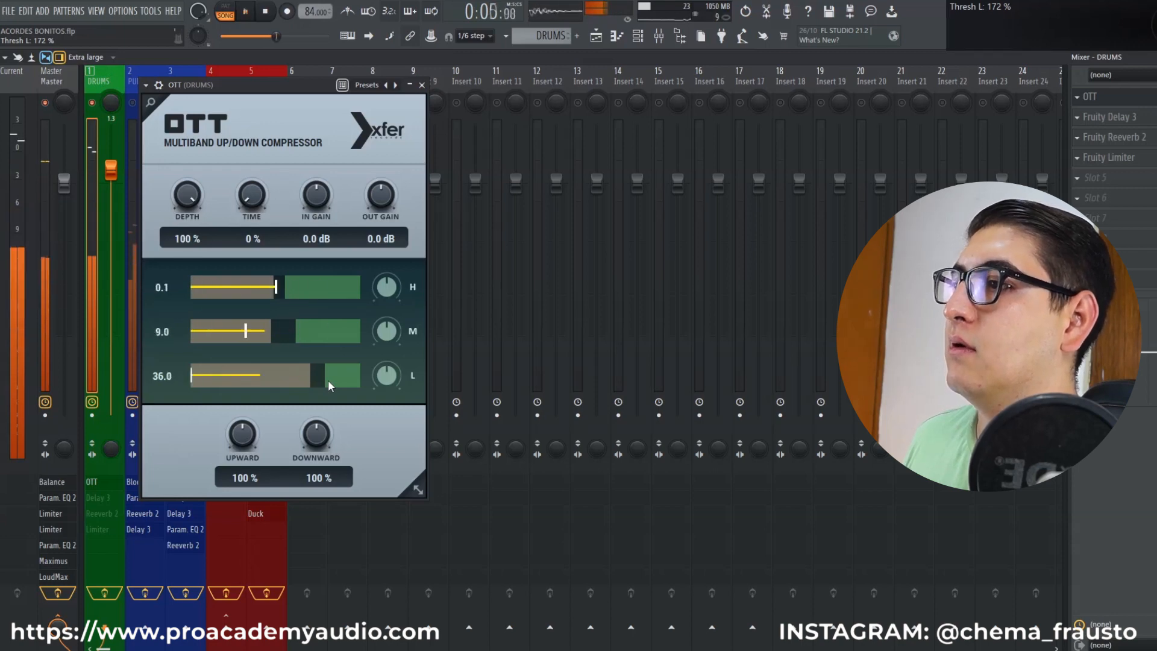
key(space)
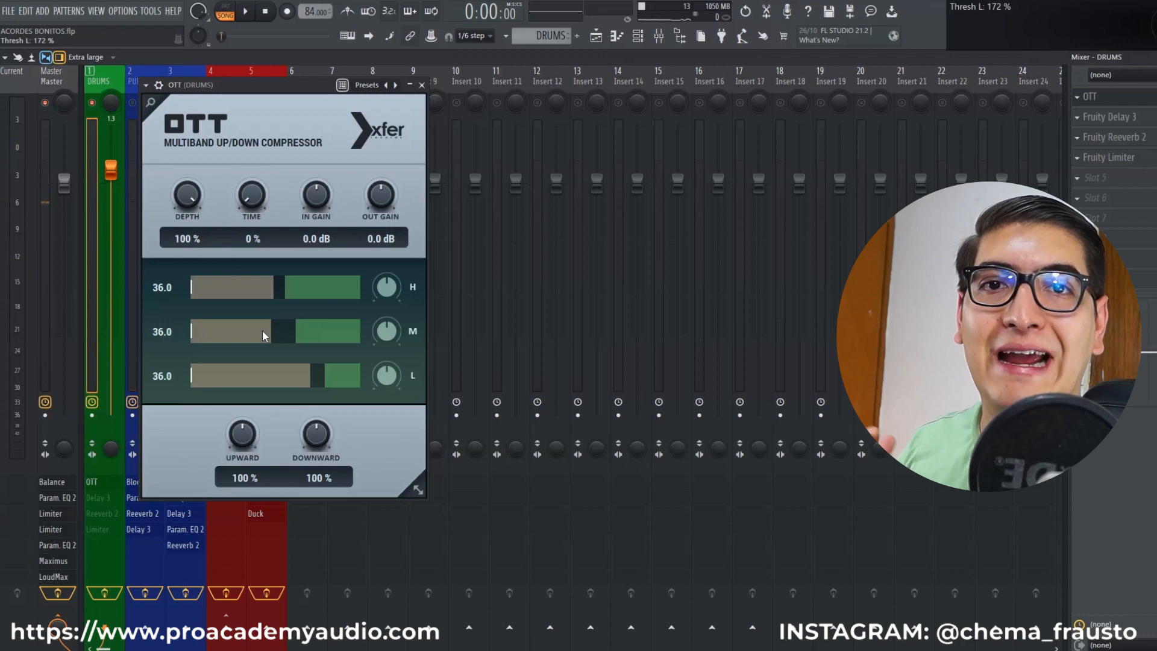
key(space)
drag(264, 332, 319, 333)
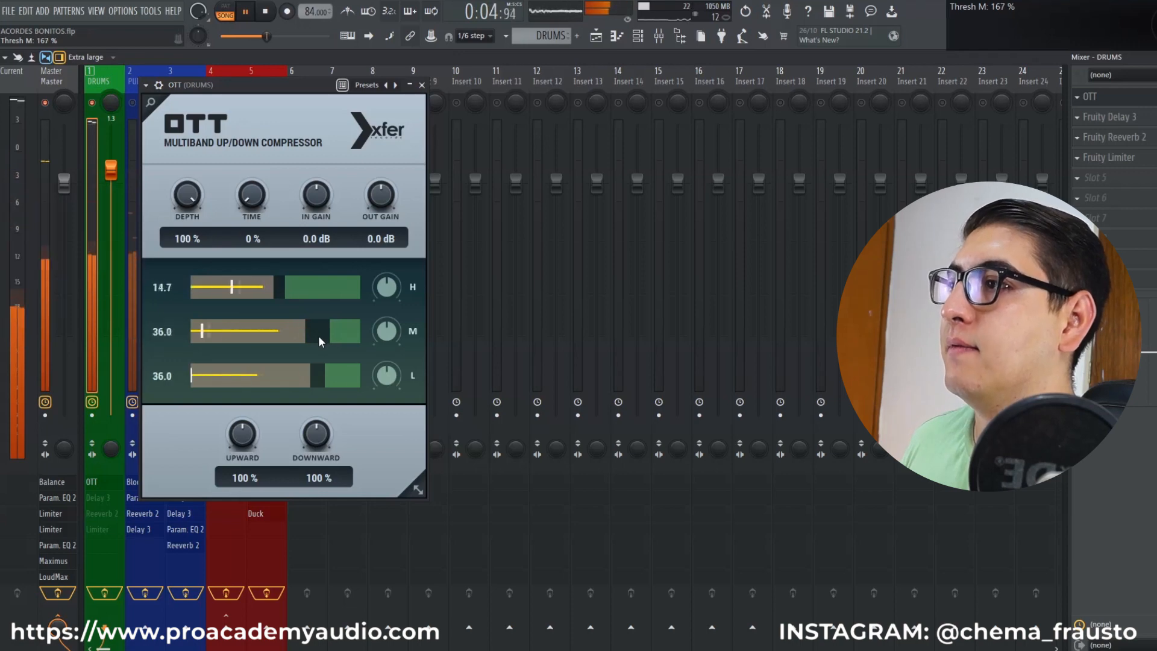
key(space)
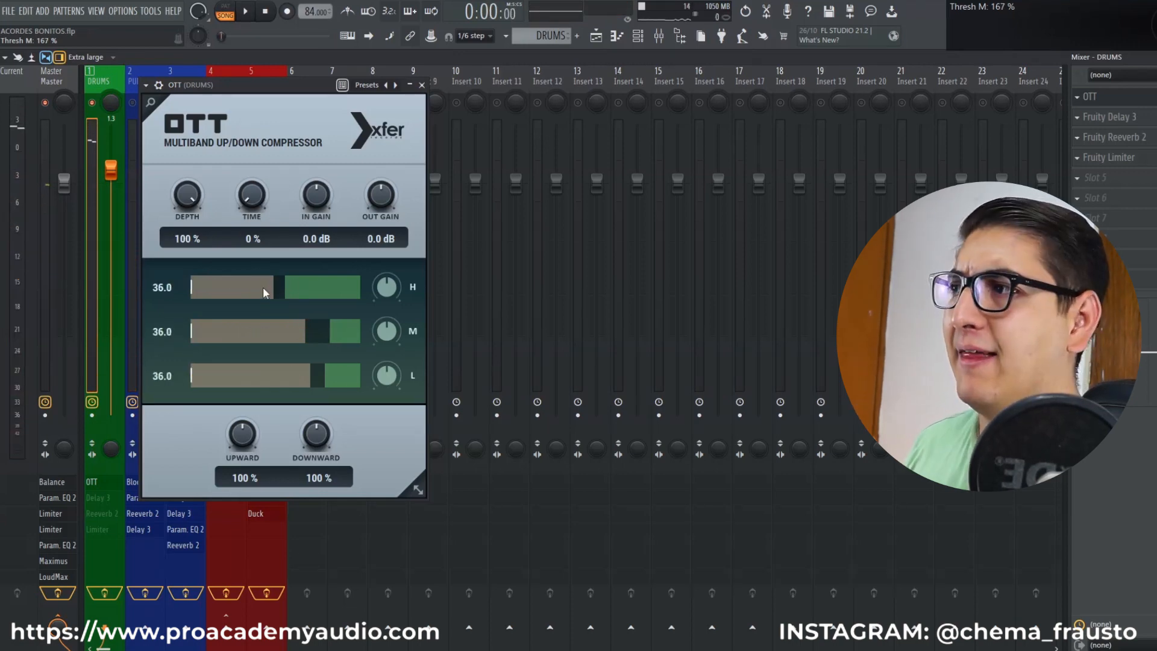
key(space)
drag(262, 287, 304, 287)
drag(305, 329, 300, 329)
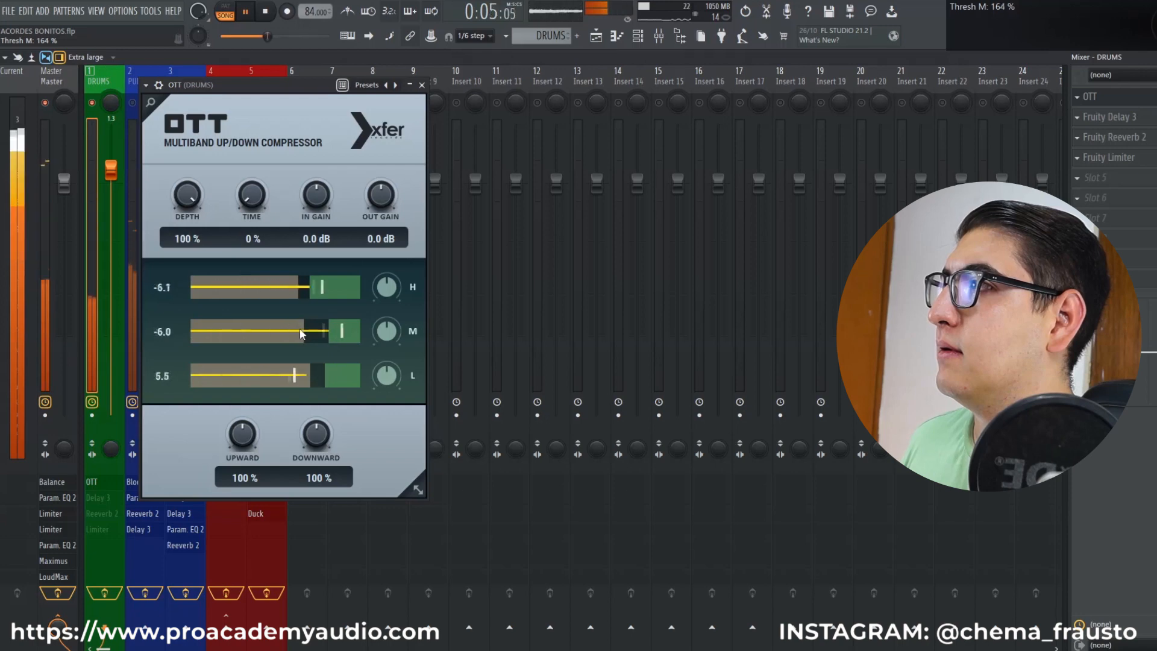
drag(301, 379, 297, 381)
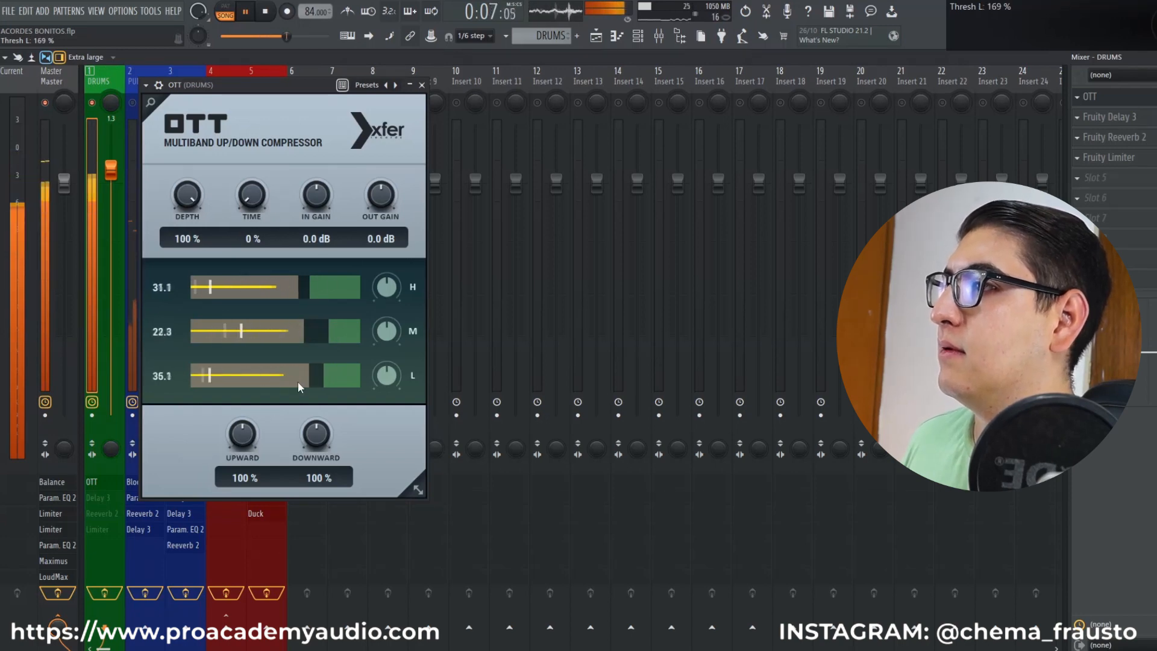
key(space)
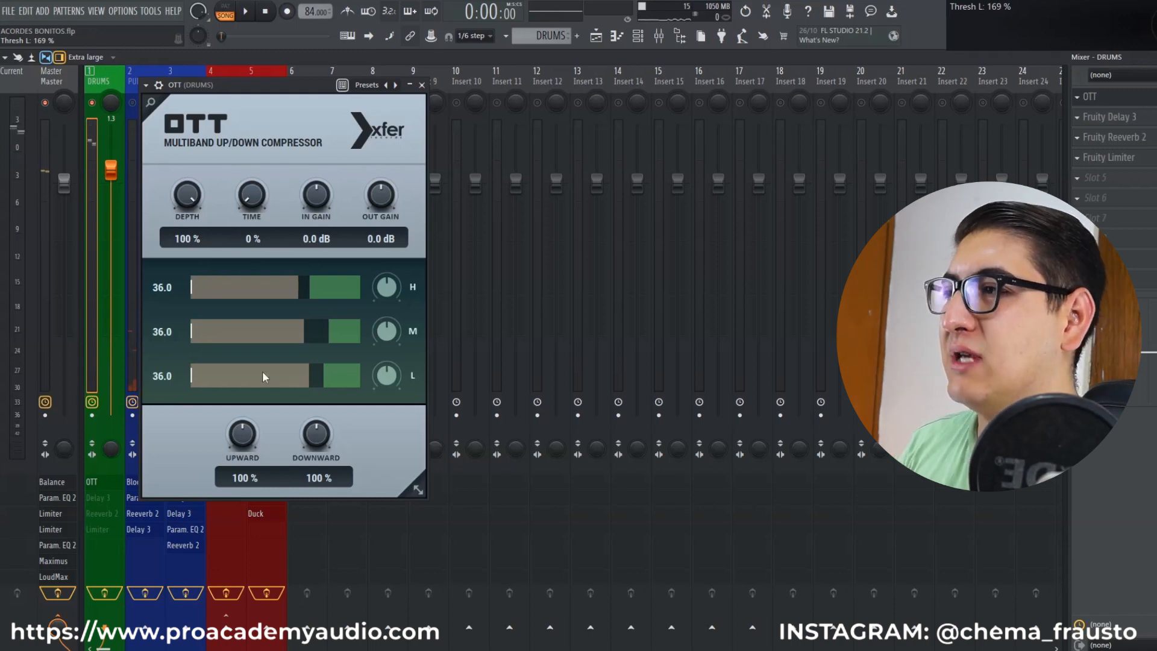
- Set OTT's Out Gain to -3.0 dB, Time to 17 % and Depth to 57 %, auditioning the depth during playback
drag(384, 197, 385, 217)
drag(251, 204, 254, 194)
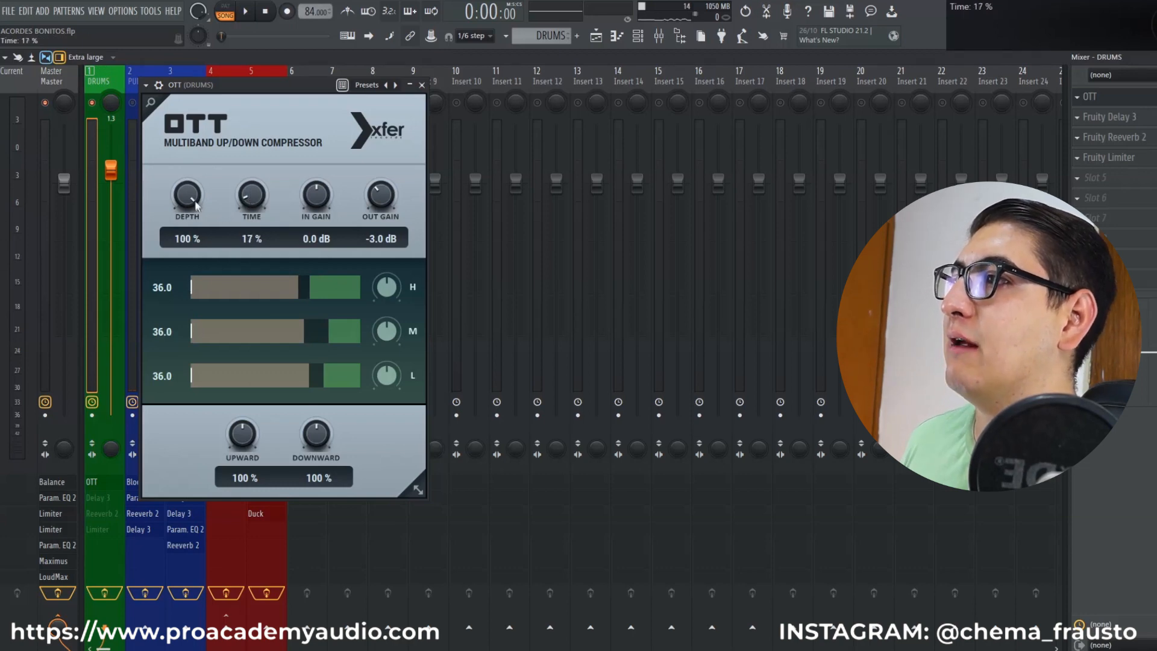
drag(194, 196, 199, 348)
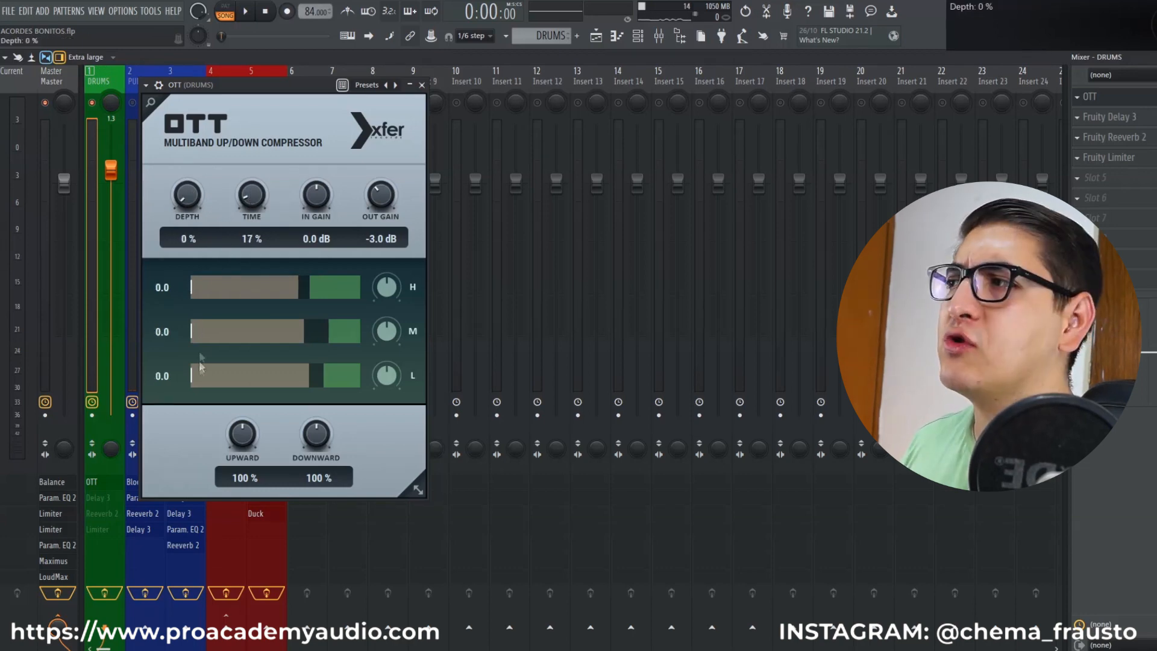
key(space)
drag(187, 196, 193, 143)
- Show OTT's detailed settings and compare the drums with the effect bypassed and enabled, leaving it on
click(159, 85)
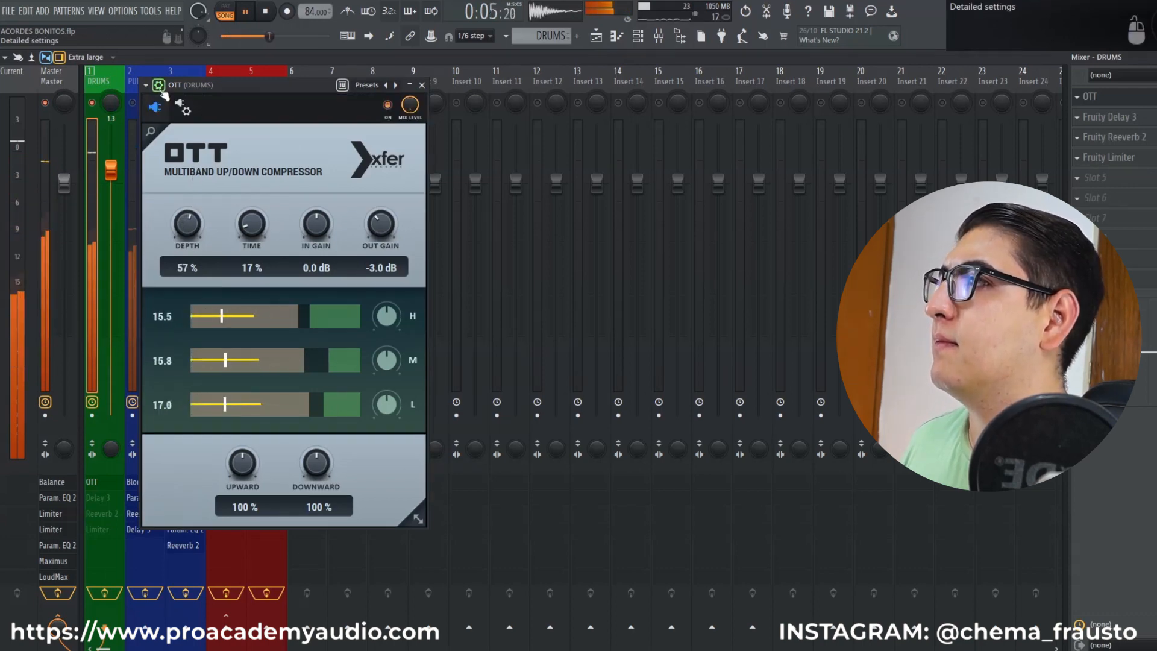
click(389, 107)
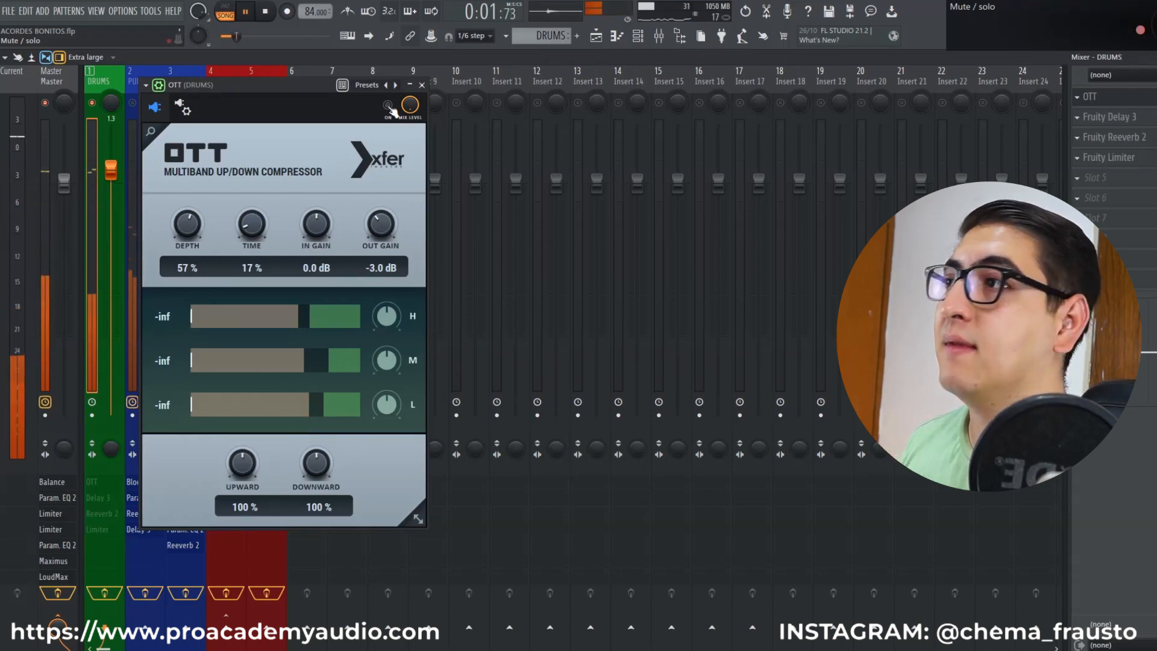
click(388, 106)
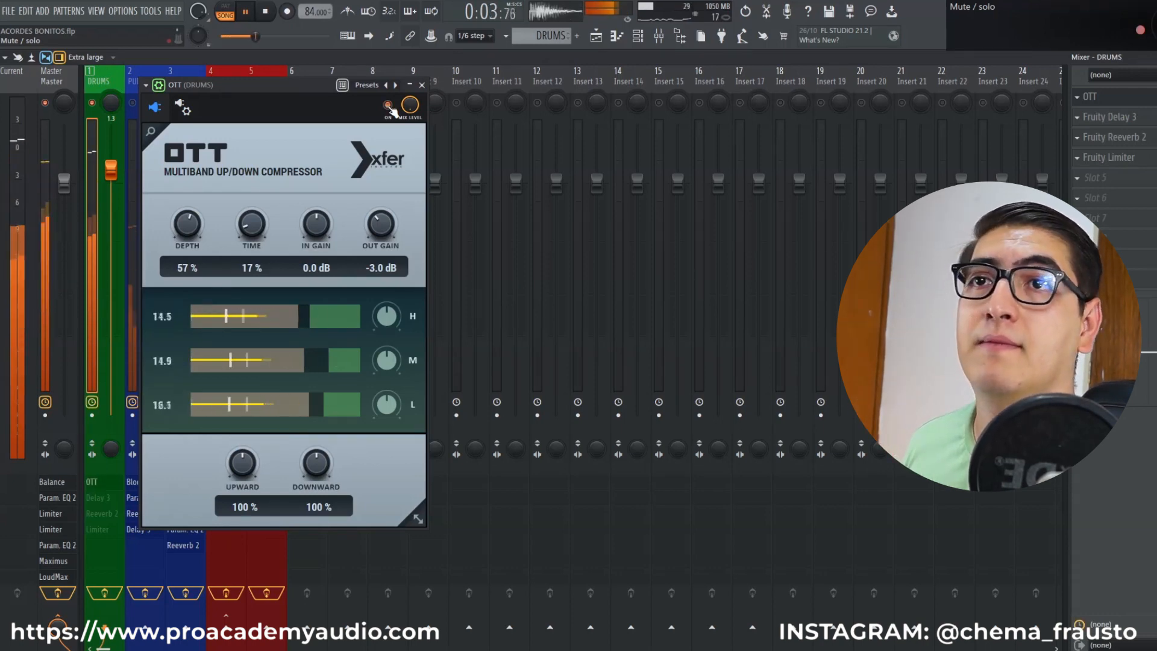
key(space)
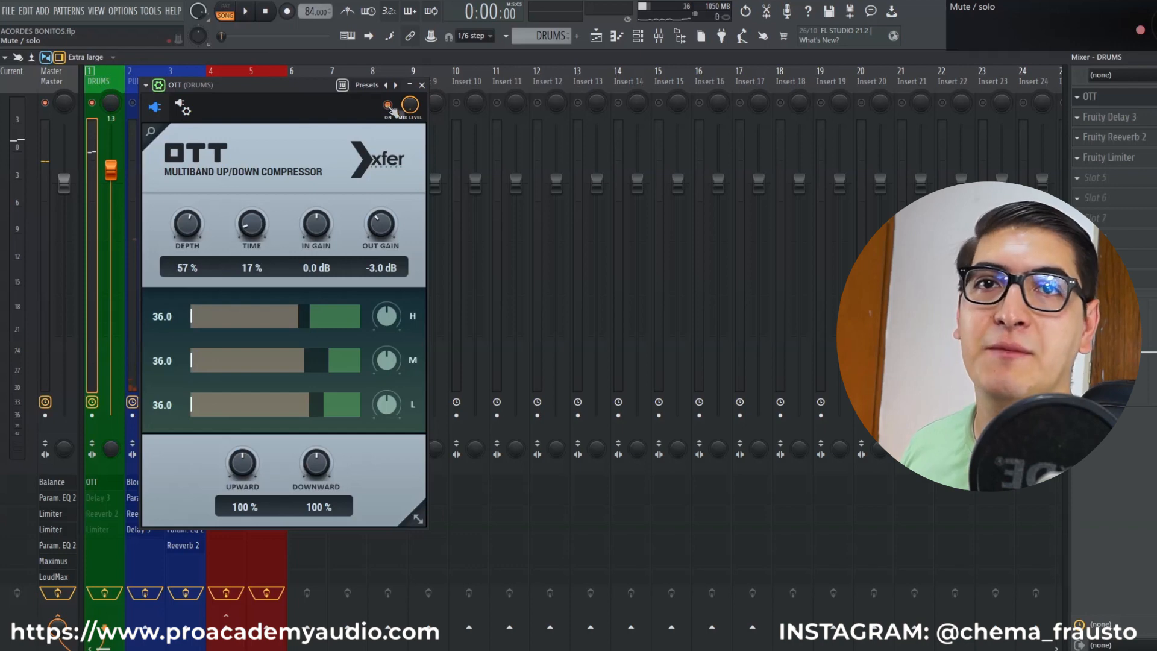
- Enable and open Fruity Delay 3 on the DRUMS track, and set the Master track's stereo separation to 69% merged
click(1109, 117)
click(1155, 117)
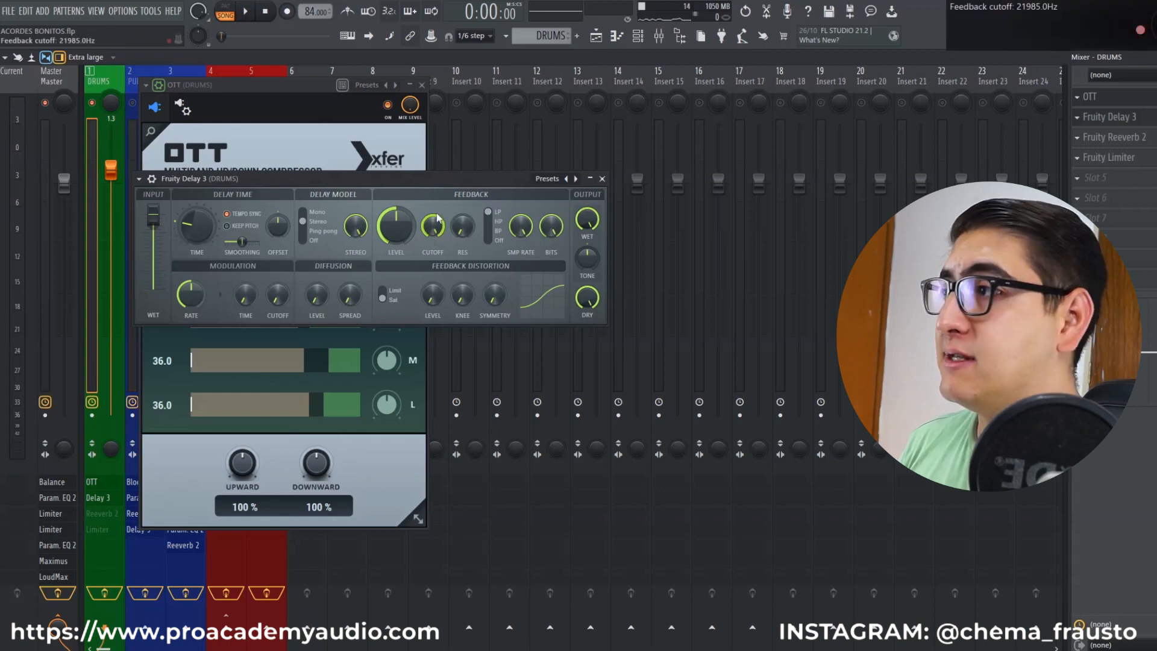
click(64, 450)
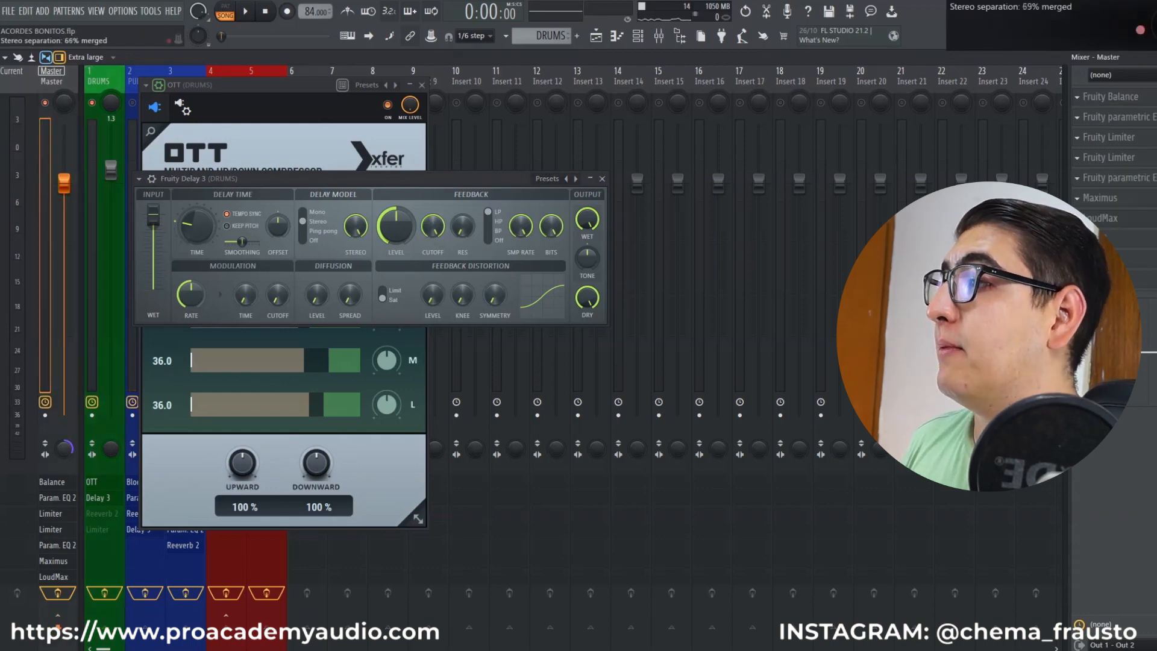
- Return to the DRUMS track's Fruity Delay 3 and turn off its tempo sync
click(359, 176)
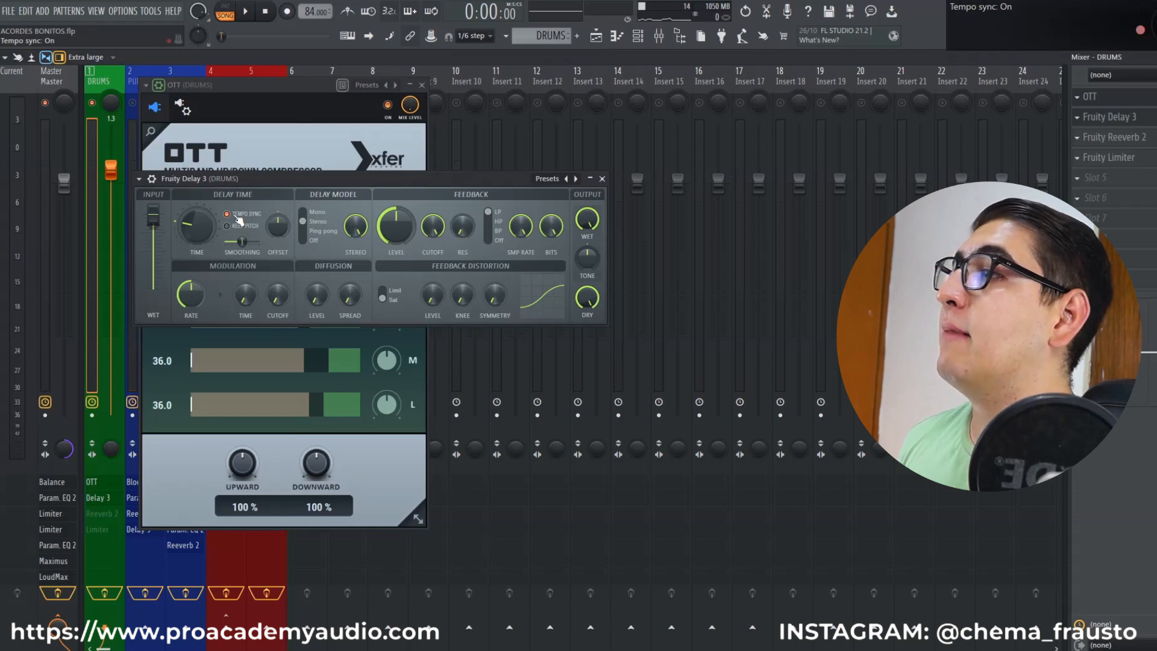
click(230, 216)
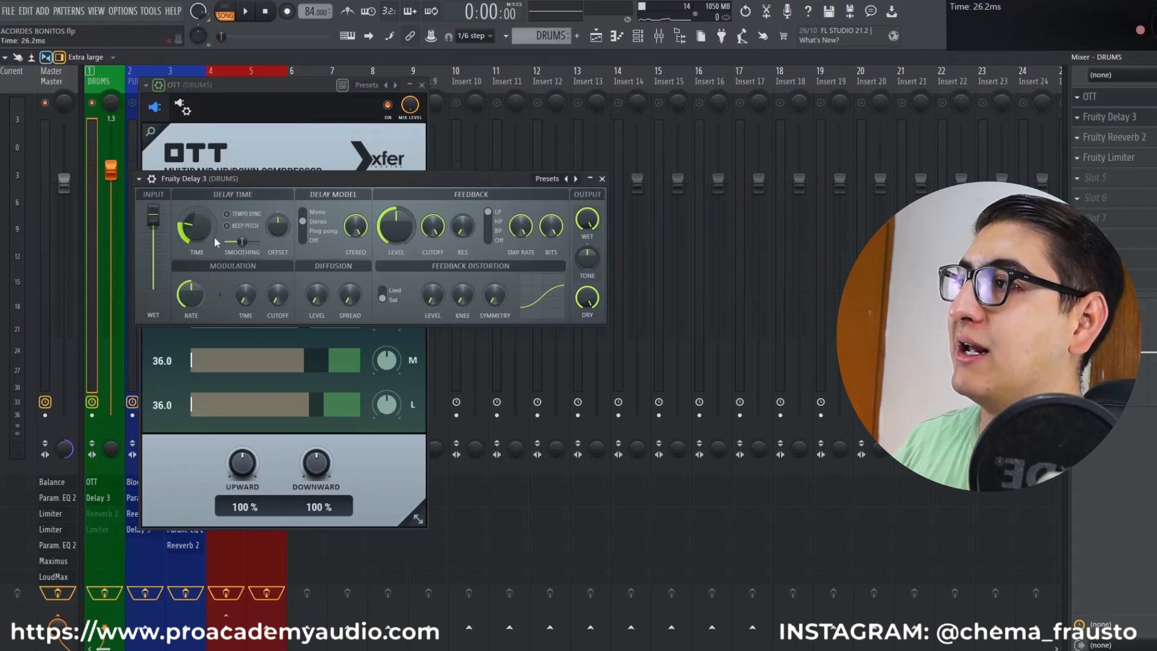
- Shorten Fruity Delay 3's delay time on the DRUMS track to 10.3 ms, auditioning it during playback
drag(196, 227, 197, 265)
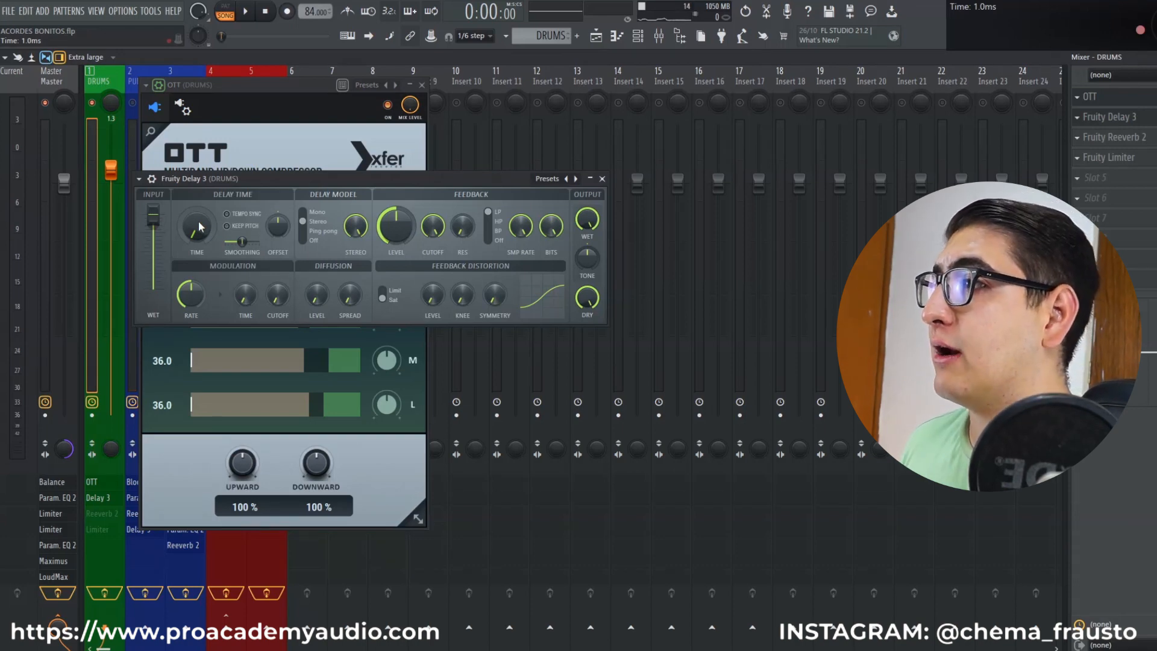
key(space)
drag(202, 233, 203, 244)
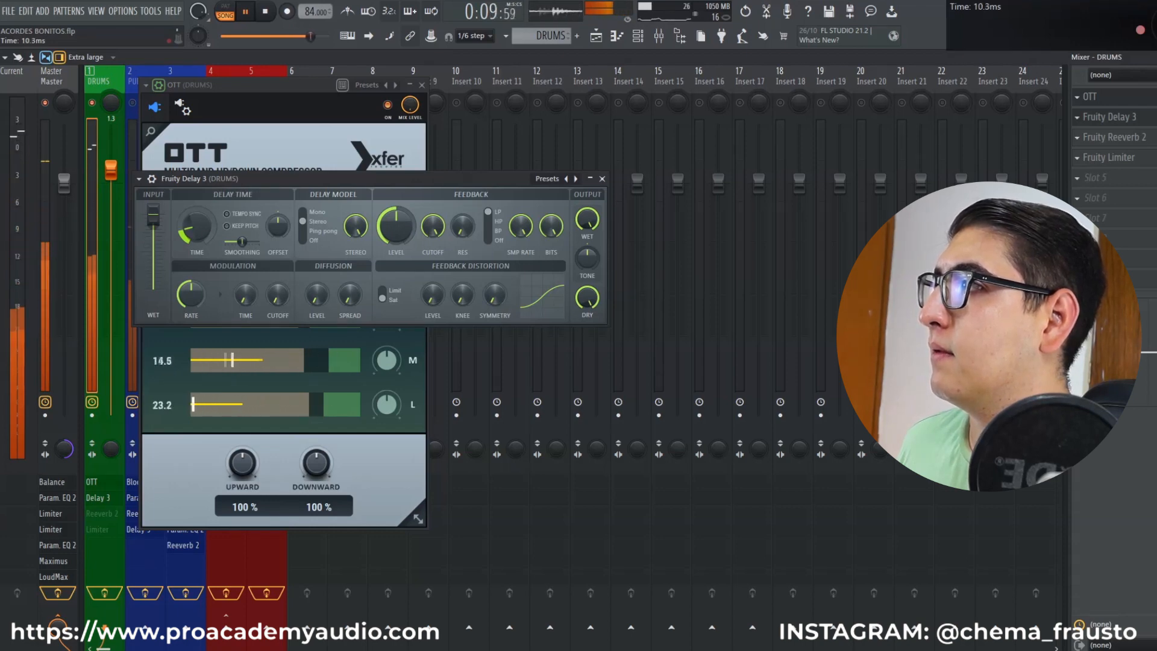
key(space)
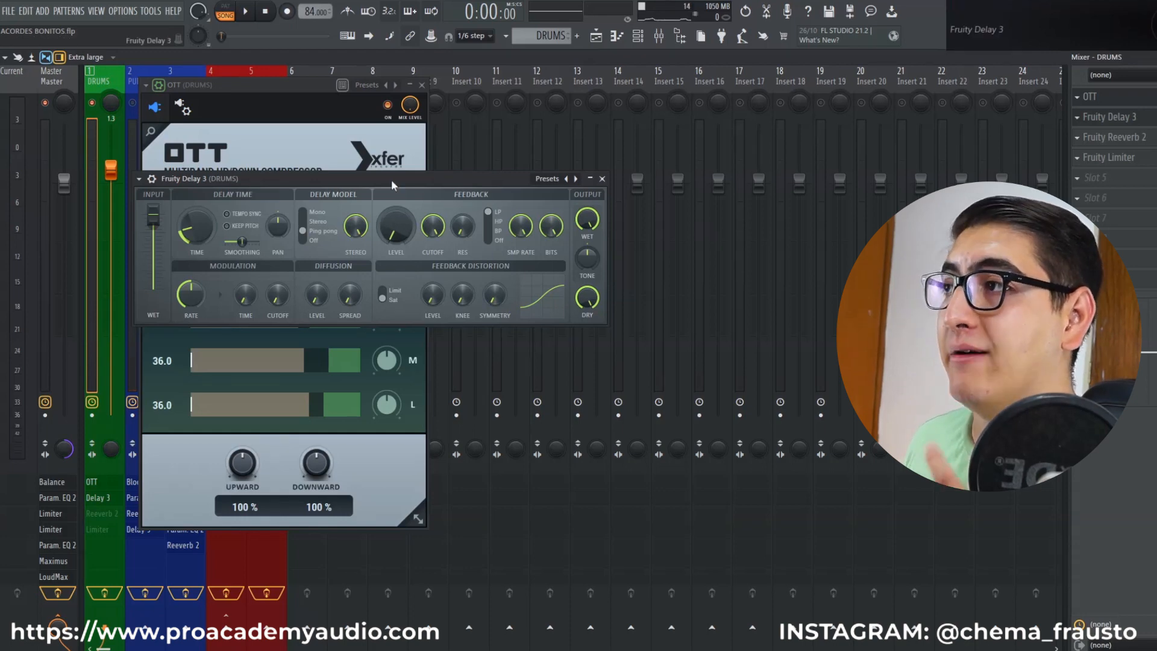
- Audition the drums with the delay in ping pong mode and feedback at minimum, and reset the Master track's stereo separation
key(space)
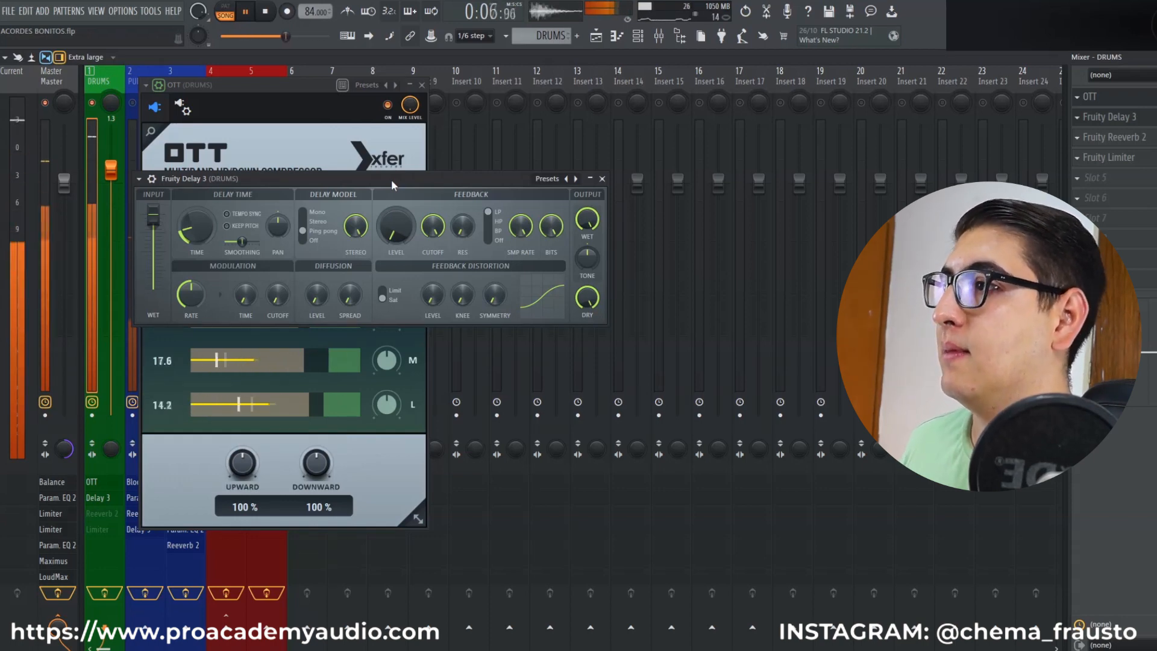
key(space)
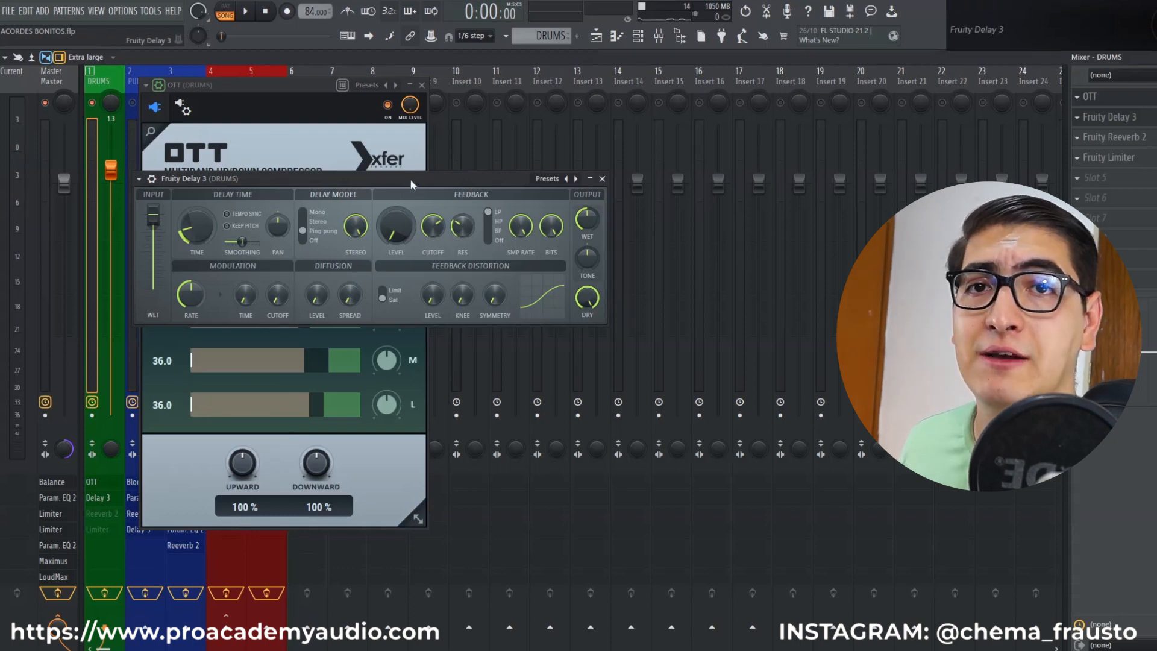
key(space)
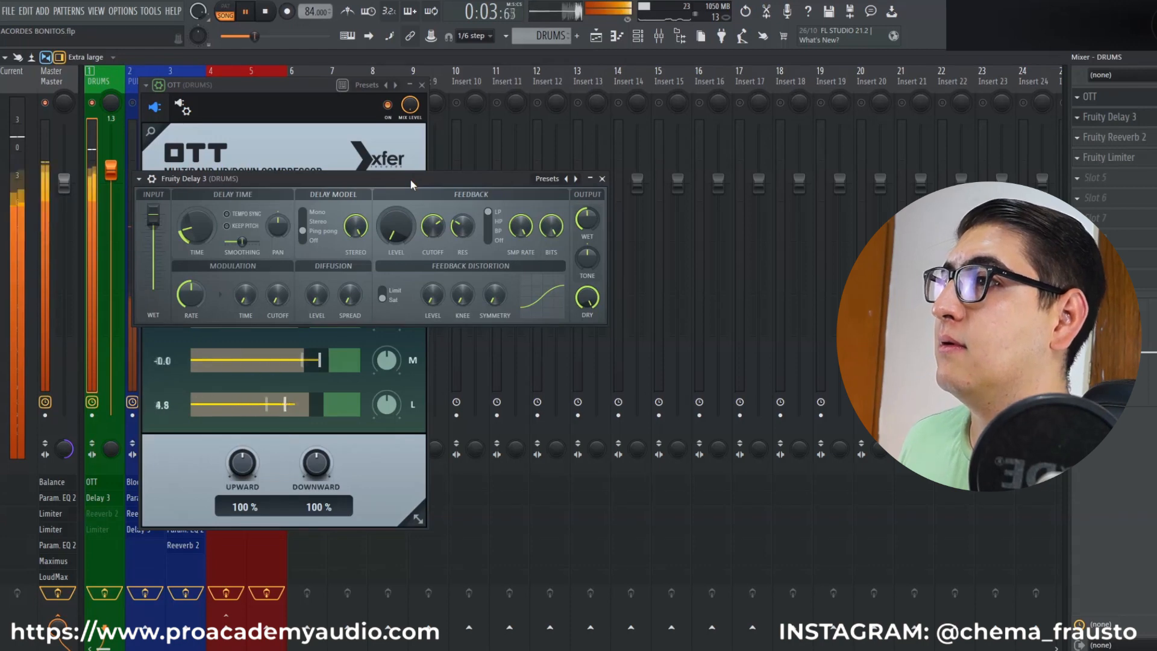
key(space)
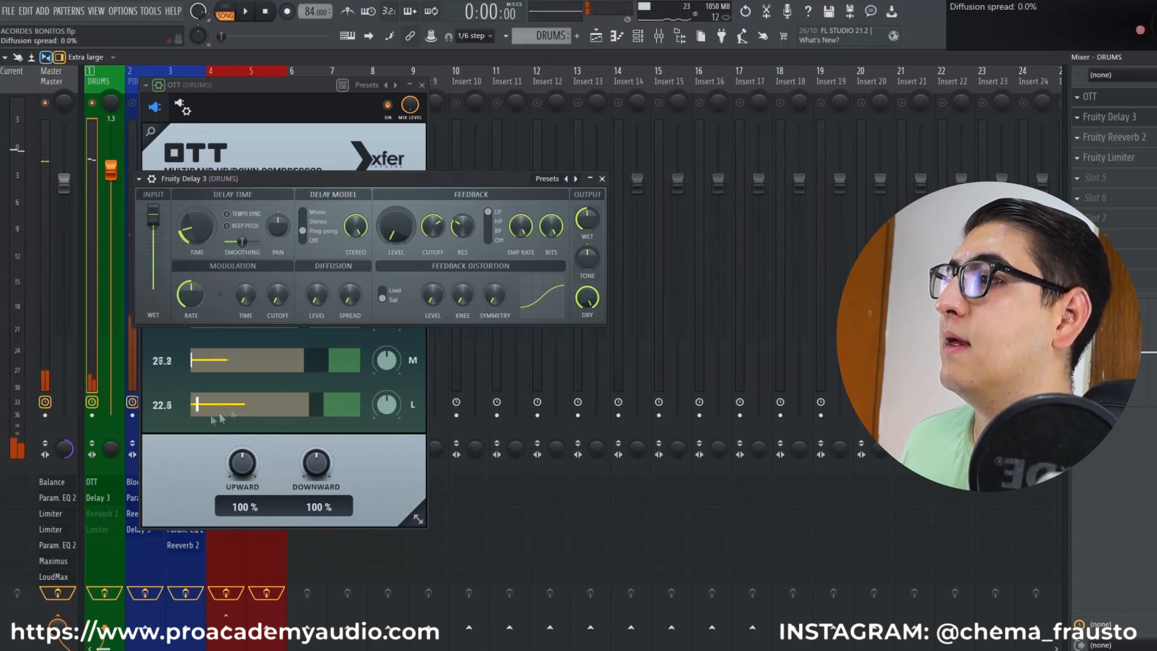
alt+click(66, 450)
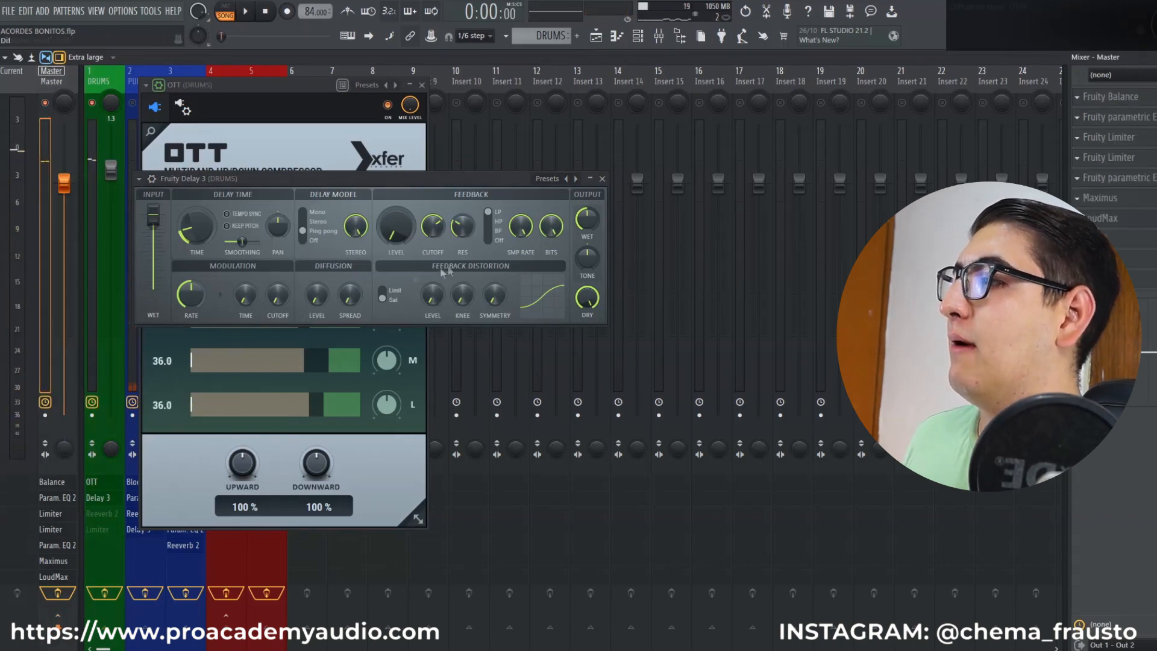
- Lower Fruity Delay 3's wet output to about 33% and compare the drums with the effect bypassed and enabled, leaving it on
click(155, 191)
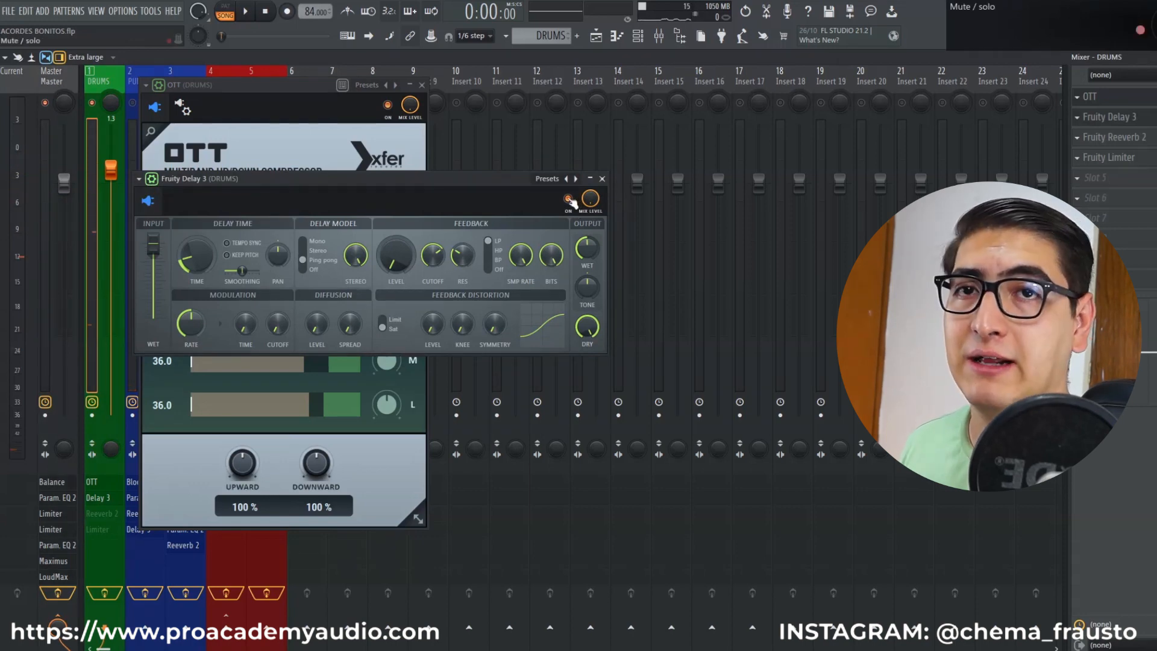
key(space)
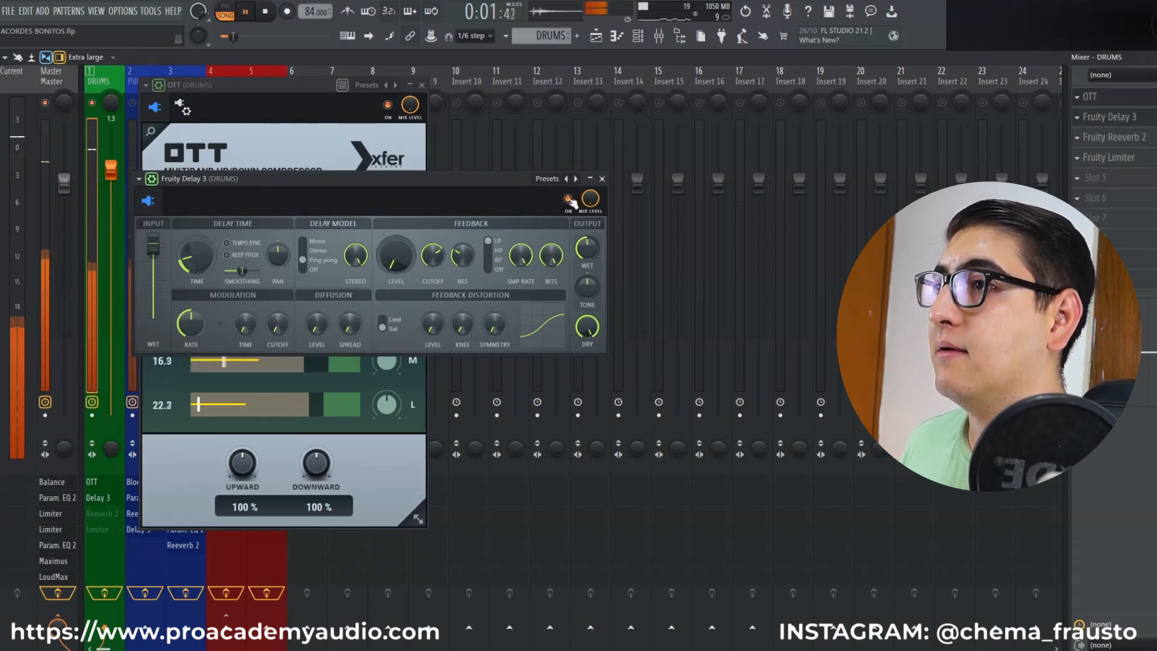
drag(587, 247, 587, 277)
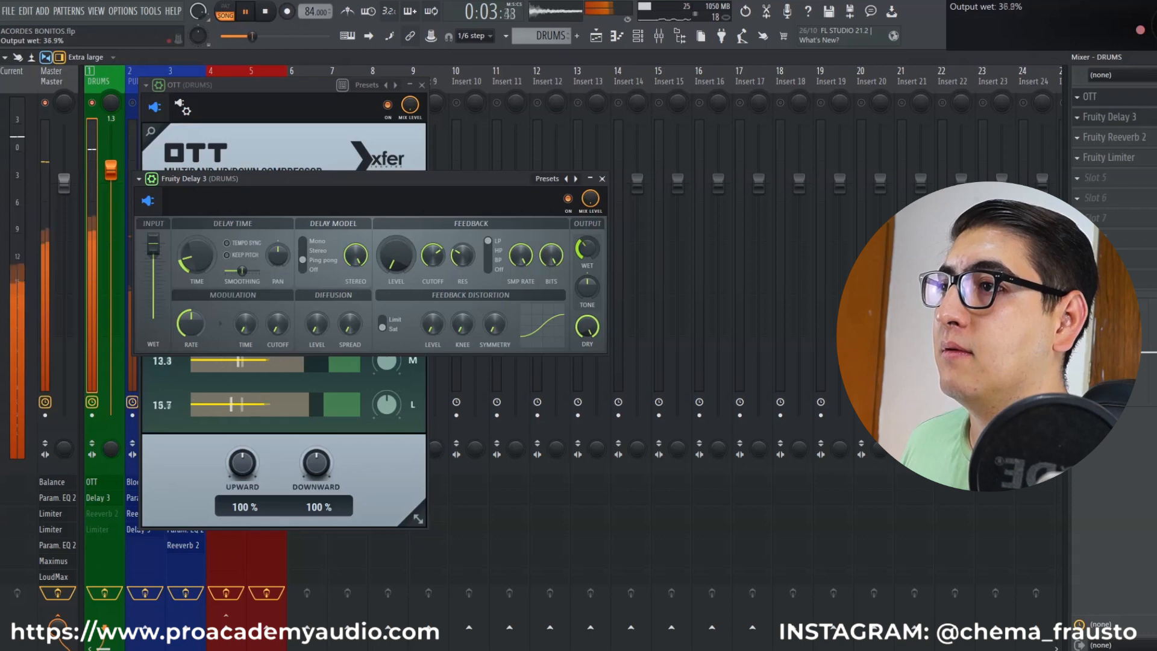
click(569, 198)
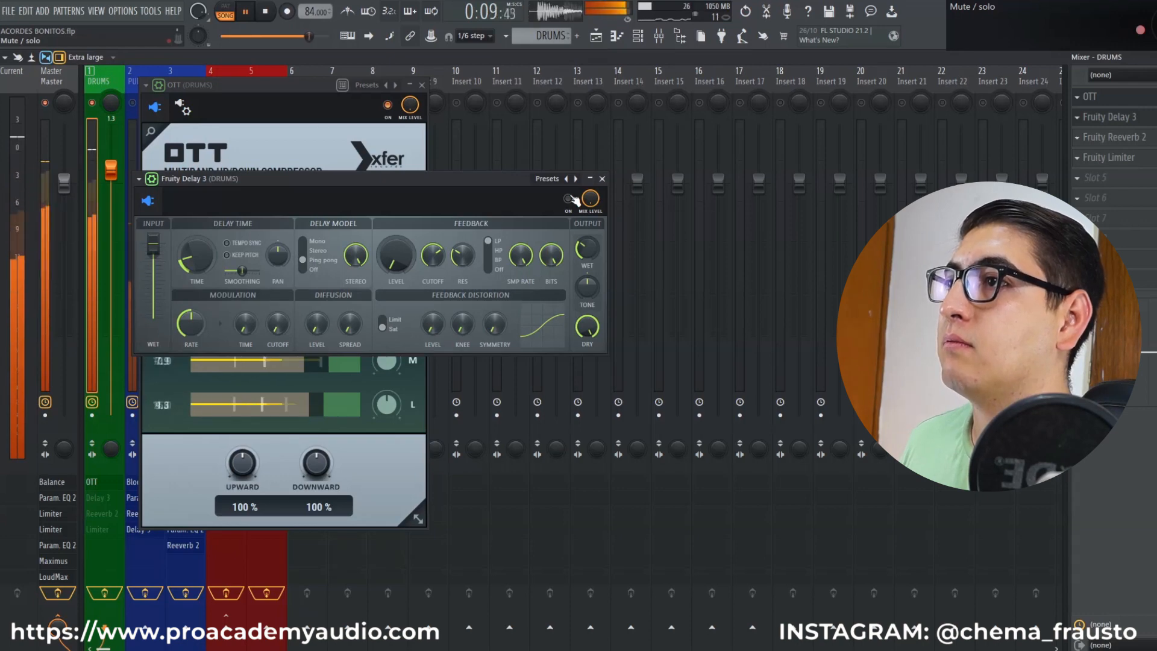
click(568, 199)
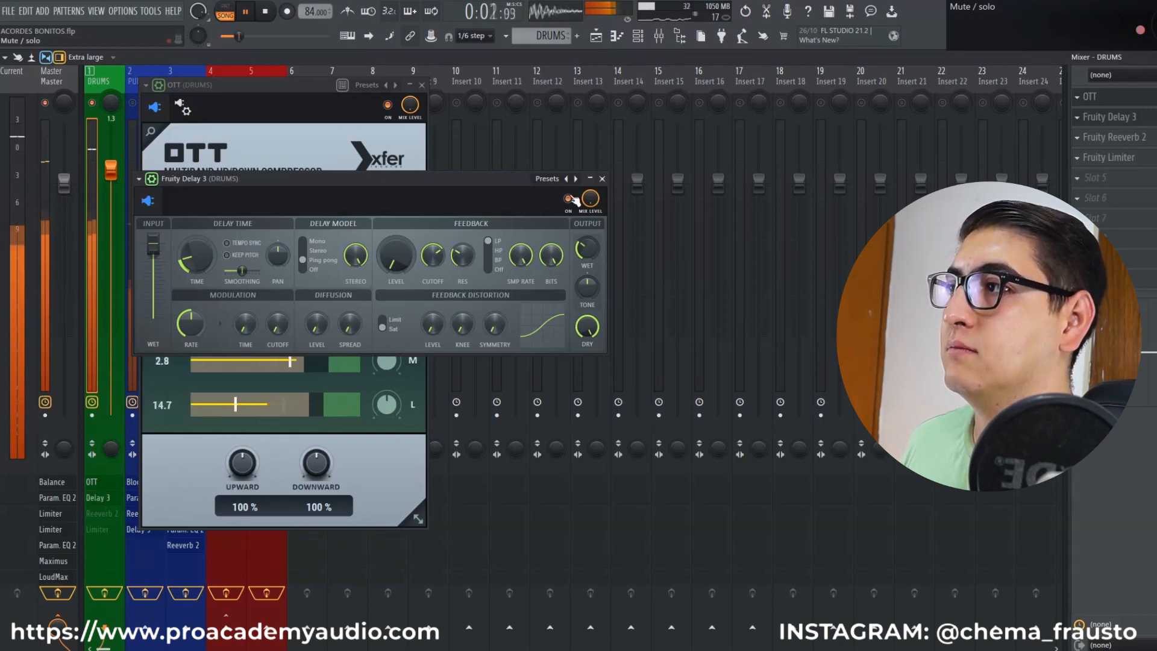
key(space)
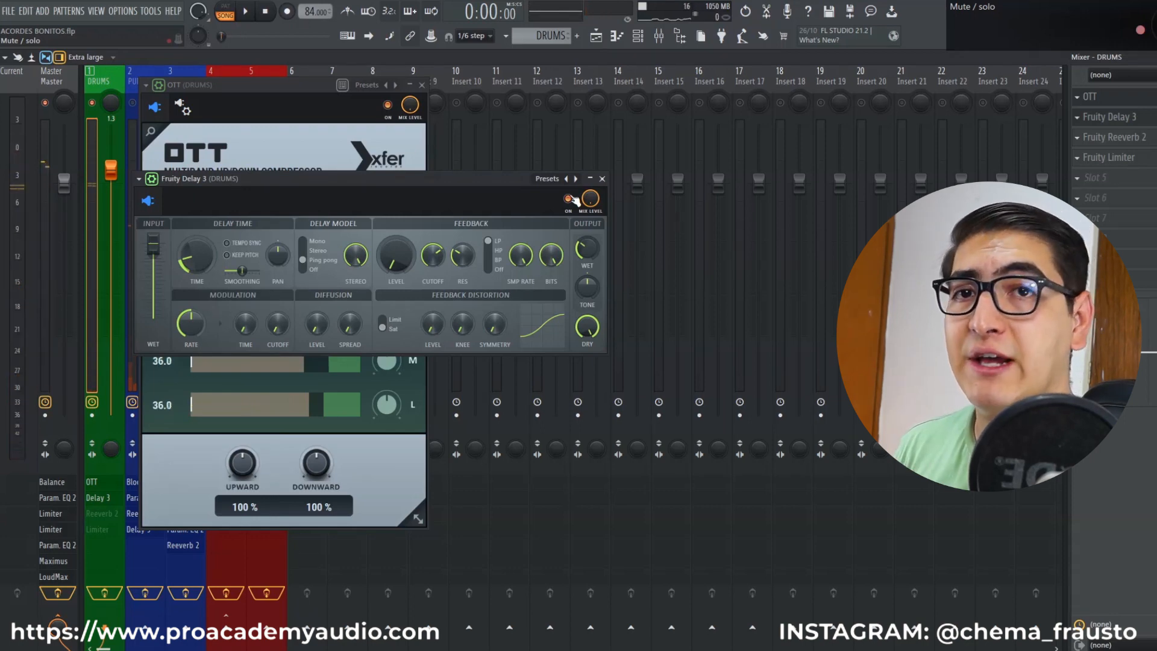
- Close the plugin windows to check the channel rack, and return to the DRUMS track's Fruity Delay 3 to raise its wet output slightly
key(F6)
click(602, 179)
click(419, 85)
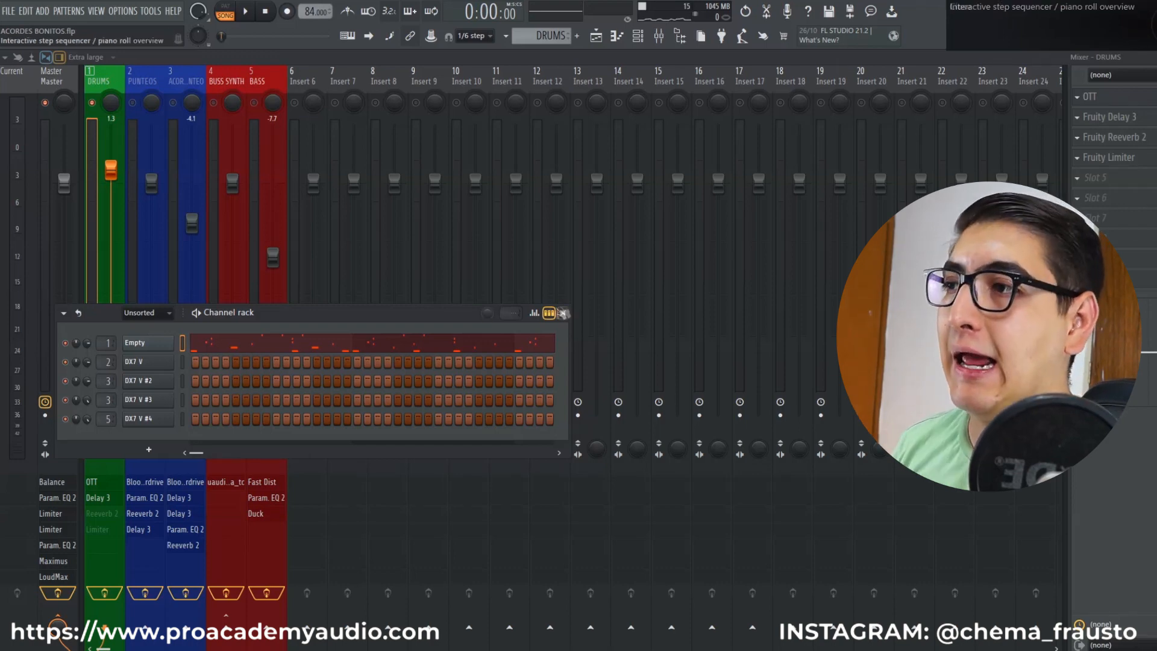
click(563, 312)
click(1109, 117)
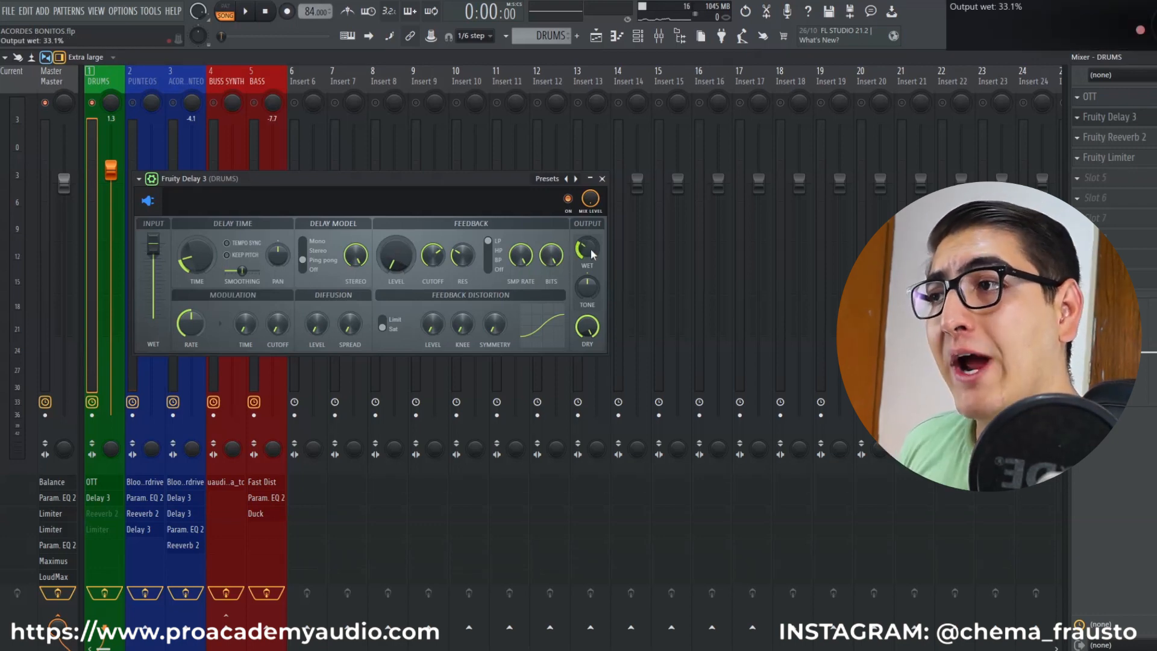
drag(591, 248, 591, 242)
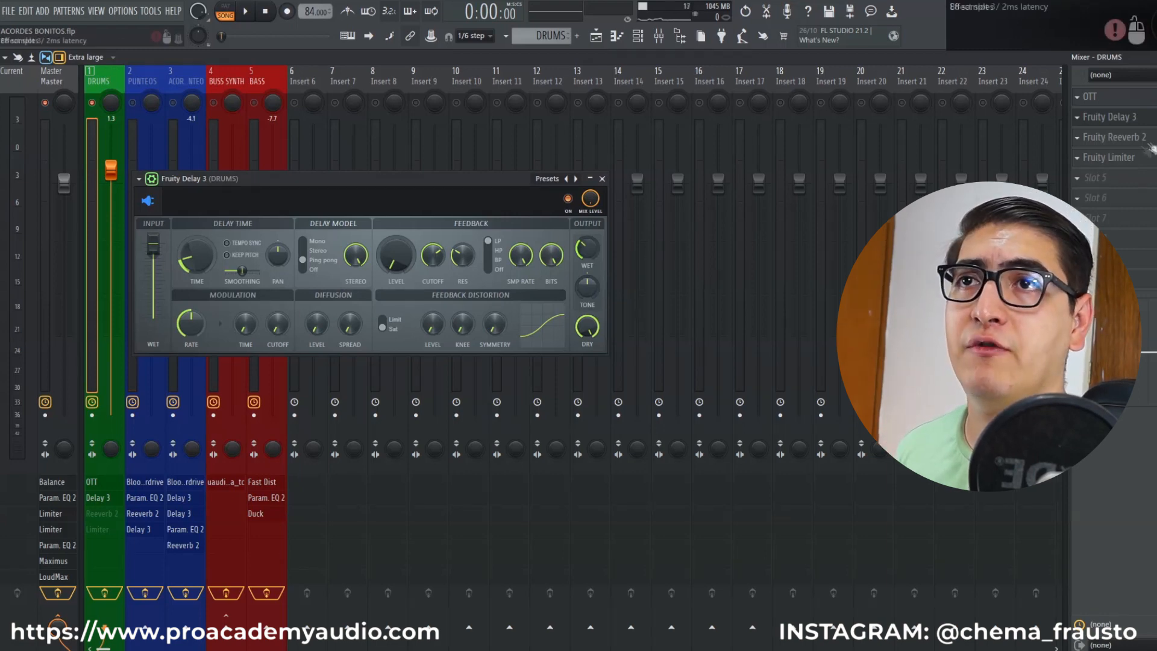
- Enable and open Fruity Reeverb 2 on the DRUMS track and raise its wet level to 100%
click(1155, 137)
click(1133, 138)
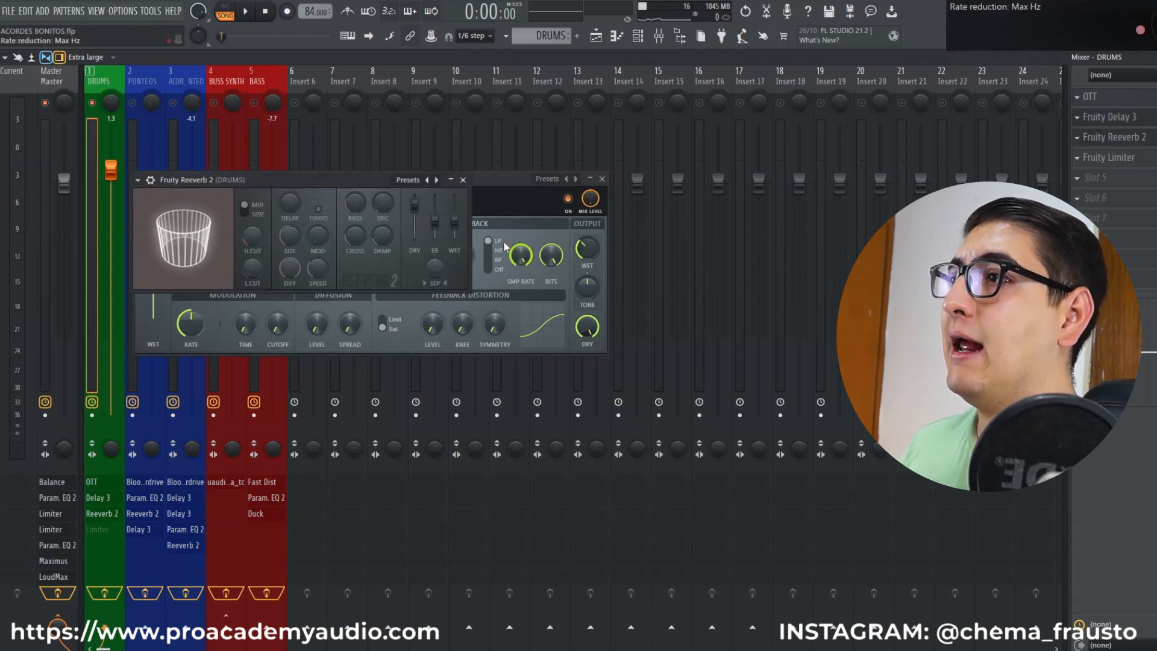
scroll(458, 230, up, 5)
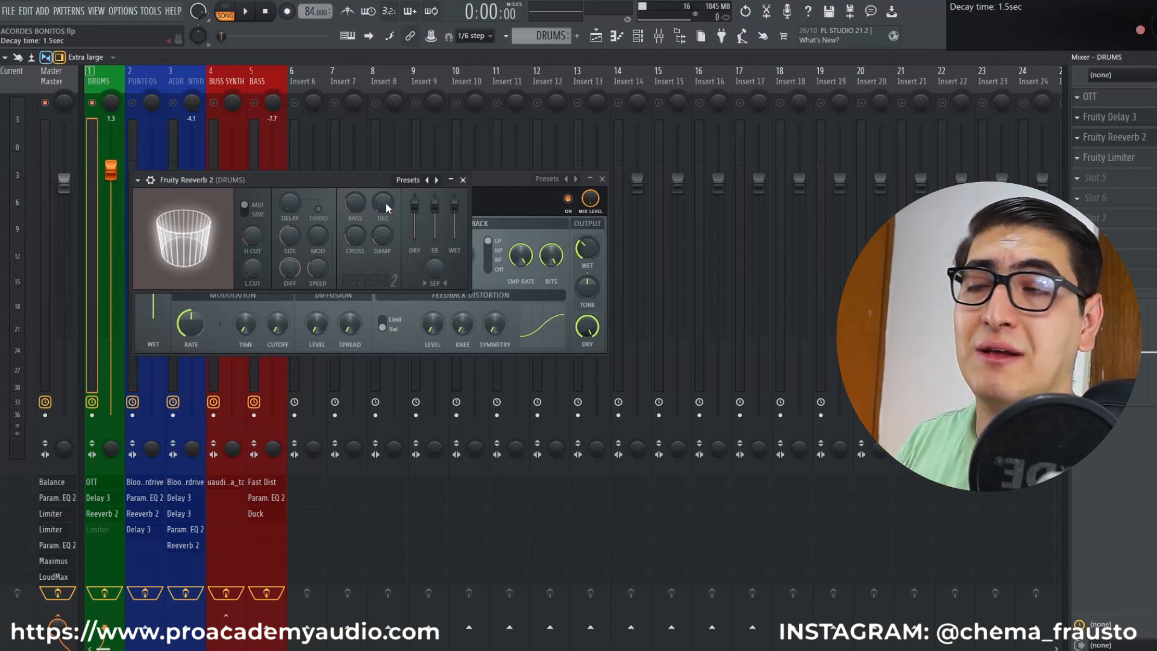
- Shorten the reverb's decay time and raise its low cut, auditioning both changes during playback
key(space)
drag(386, 208, 379, 243)
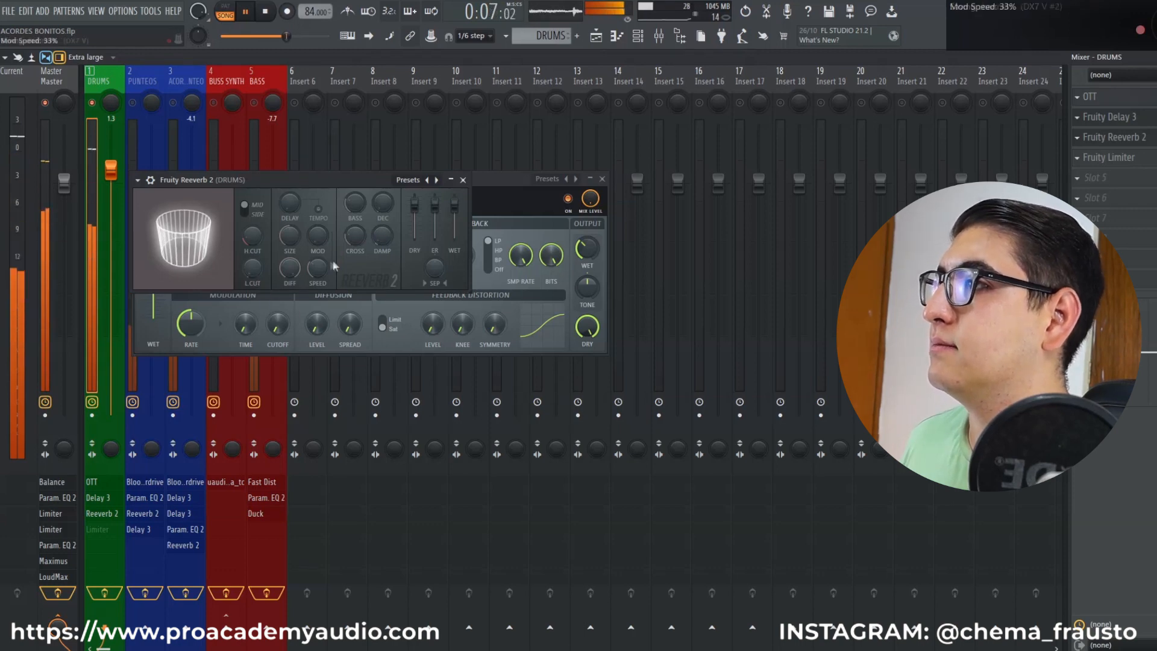
key(space)
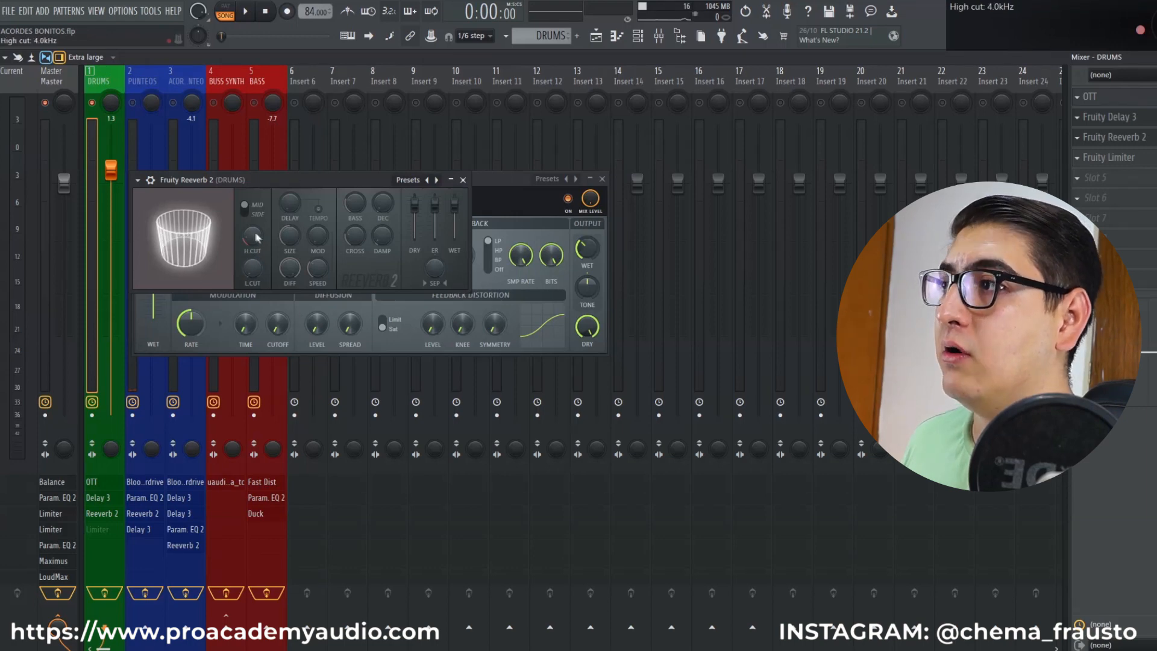
key(space)
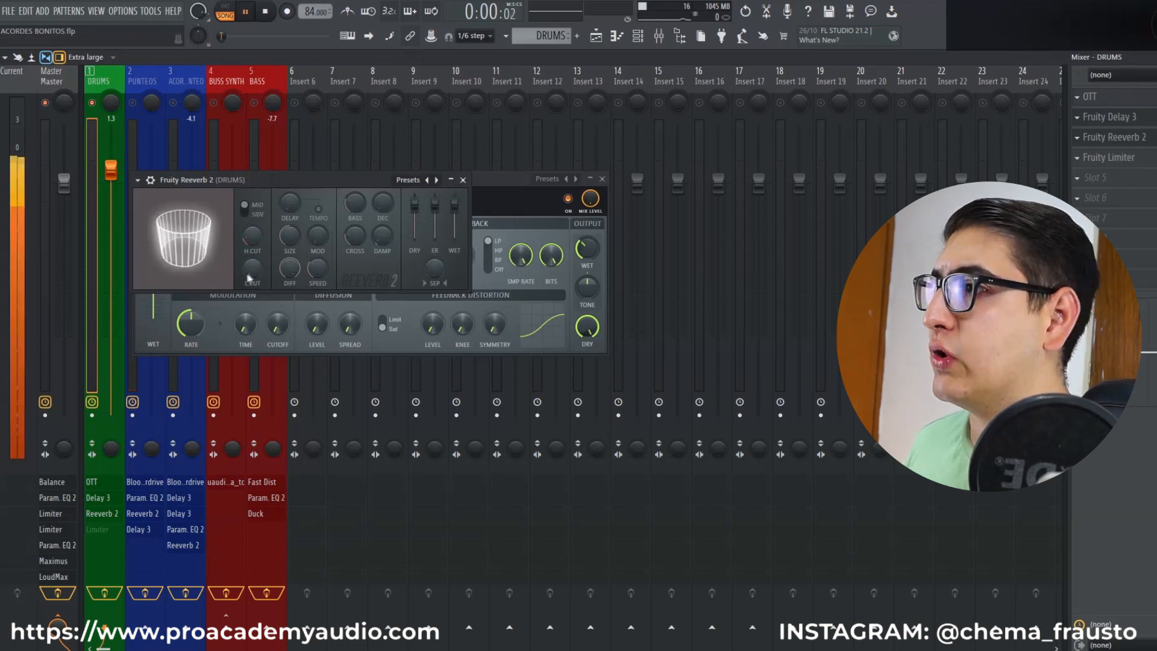
drag(253, 270, 253, 257)
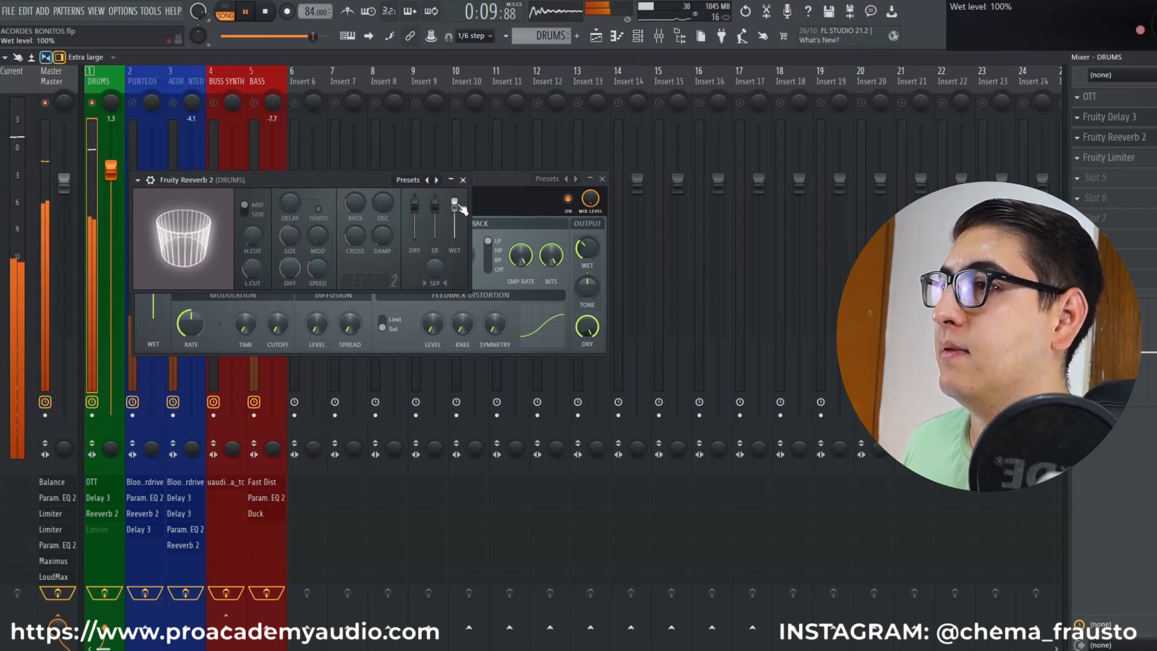
key(space)
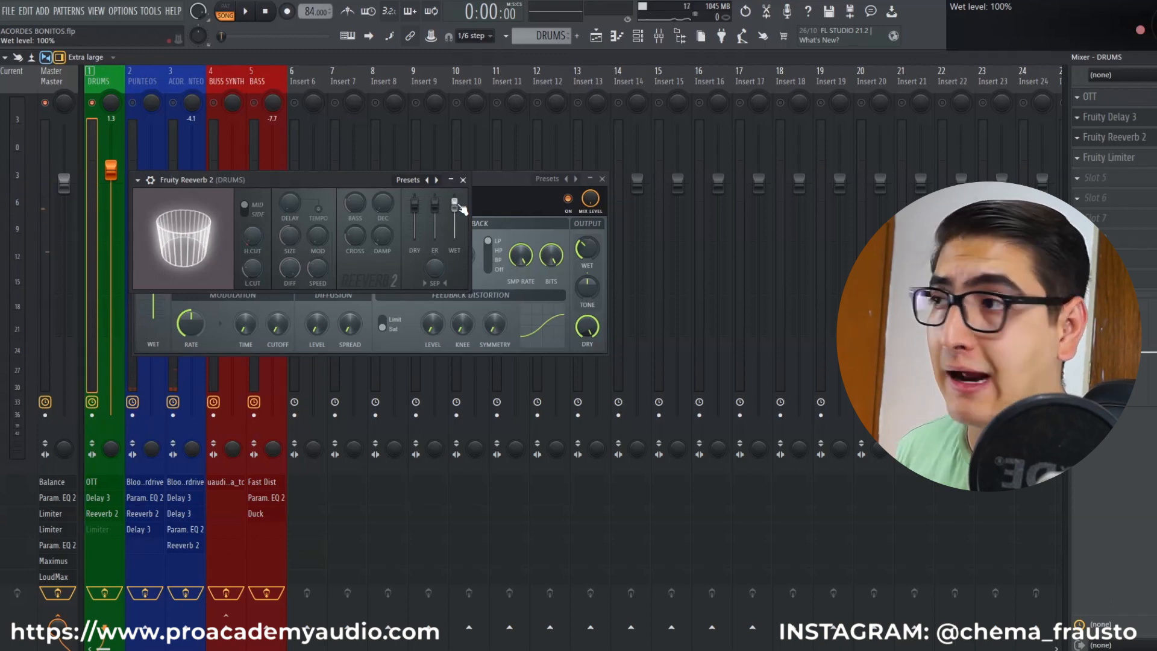
- Drop the reverb's wet level to minimum and bring it up to 23% during playback
drag(461, 208, 463, 241)
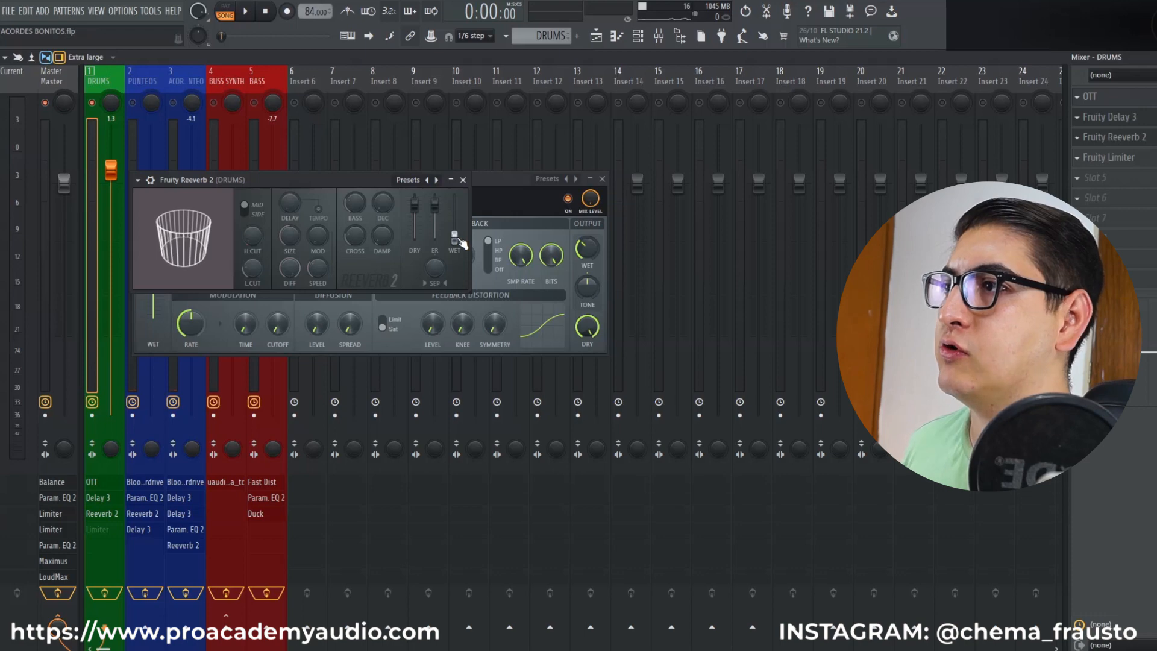
key(space)
drag(463, 242, 455, 231)
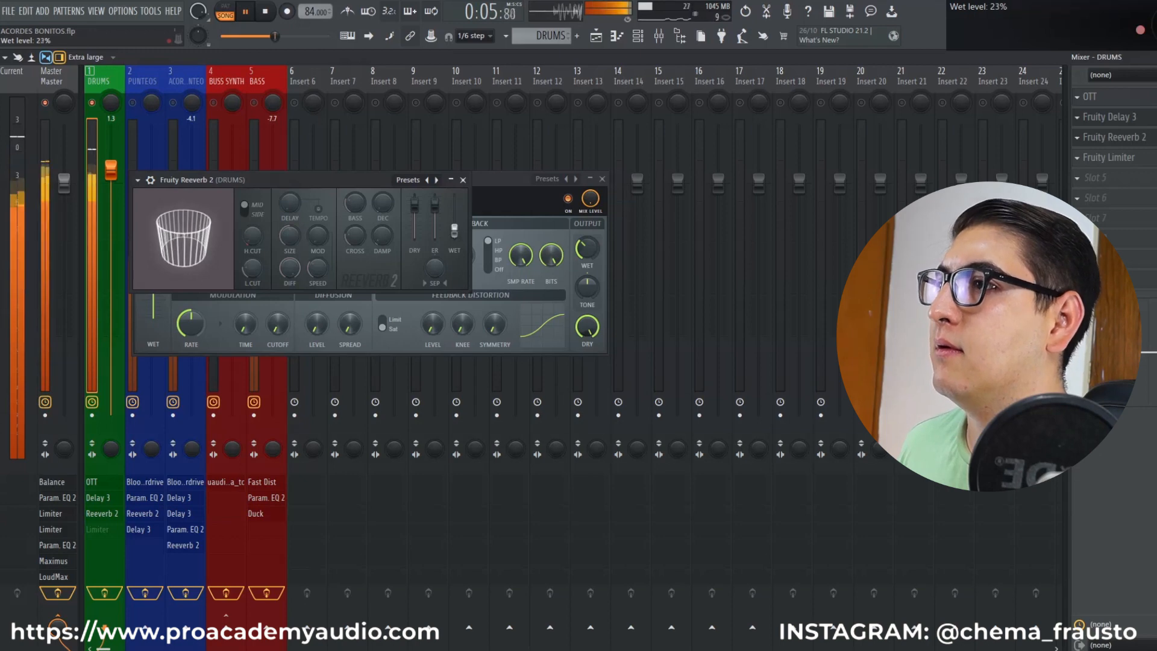
- Show Fruity Reeverb 2's detailed settings above the delay, audition the drums with both effects active, and close both plugin windows
drag(375, 175, 376, 58)
click(154, 57)
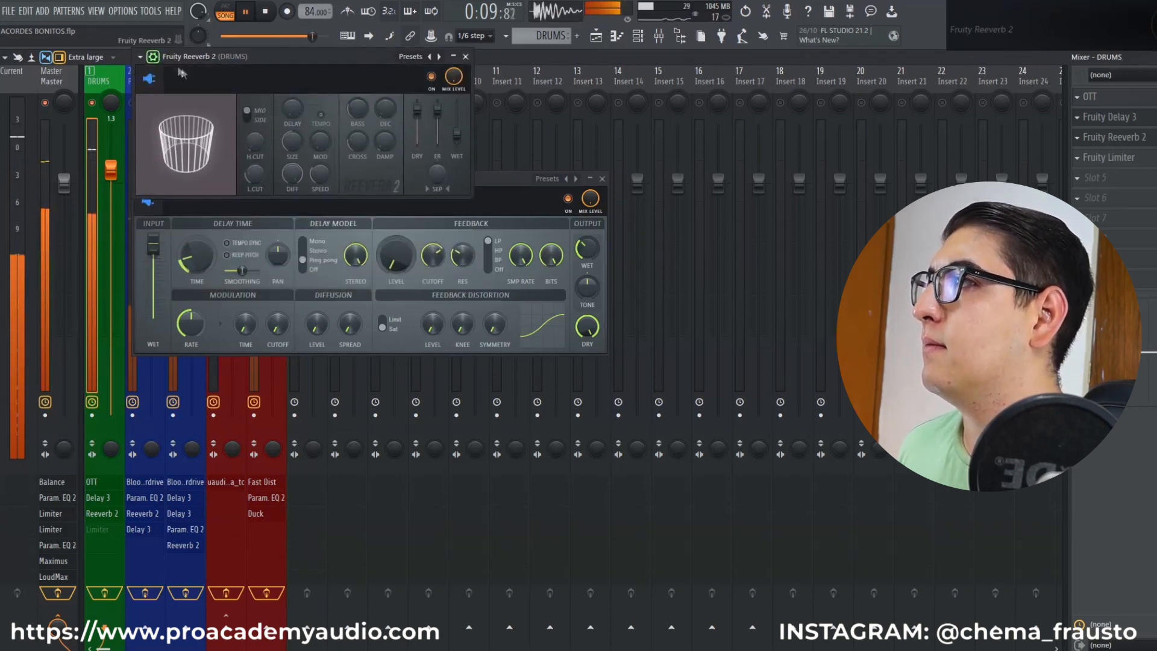
drag(294, 59, 288, 29)
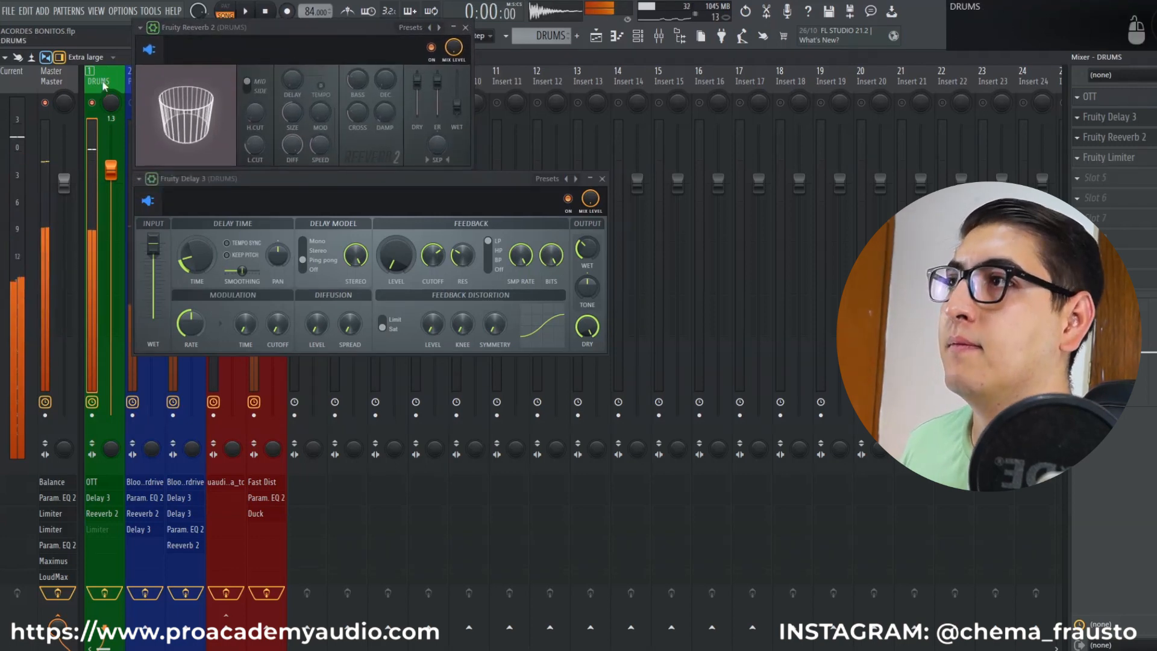
key(space)
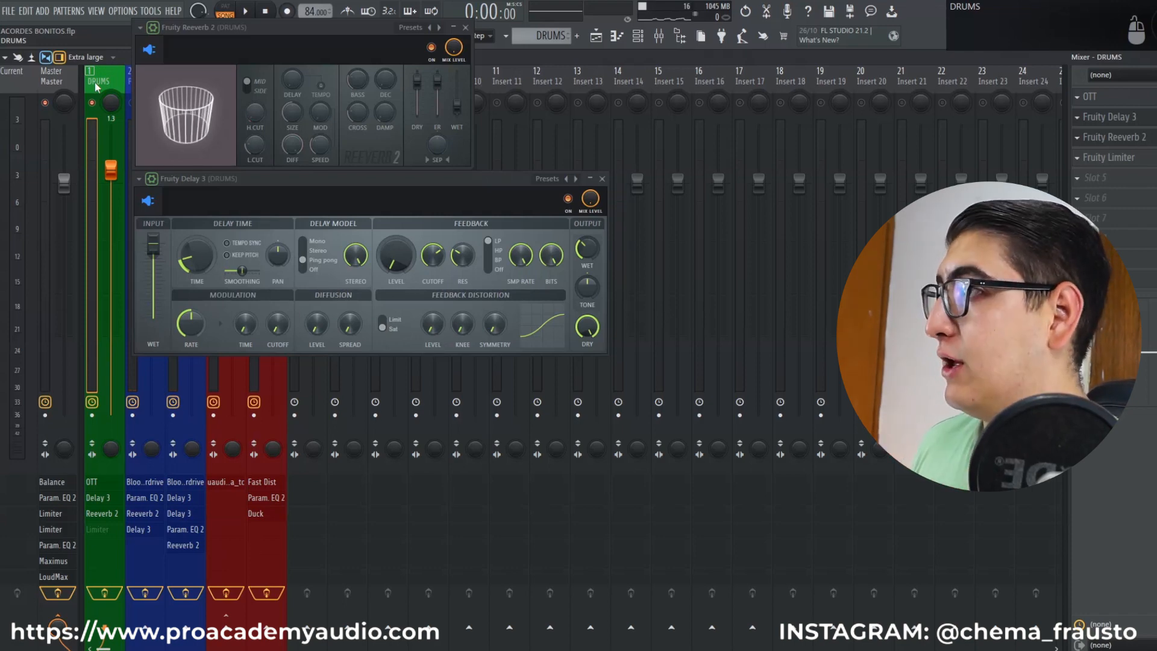
key(space)
key(space)
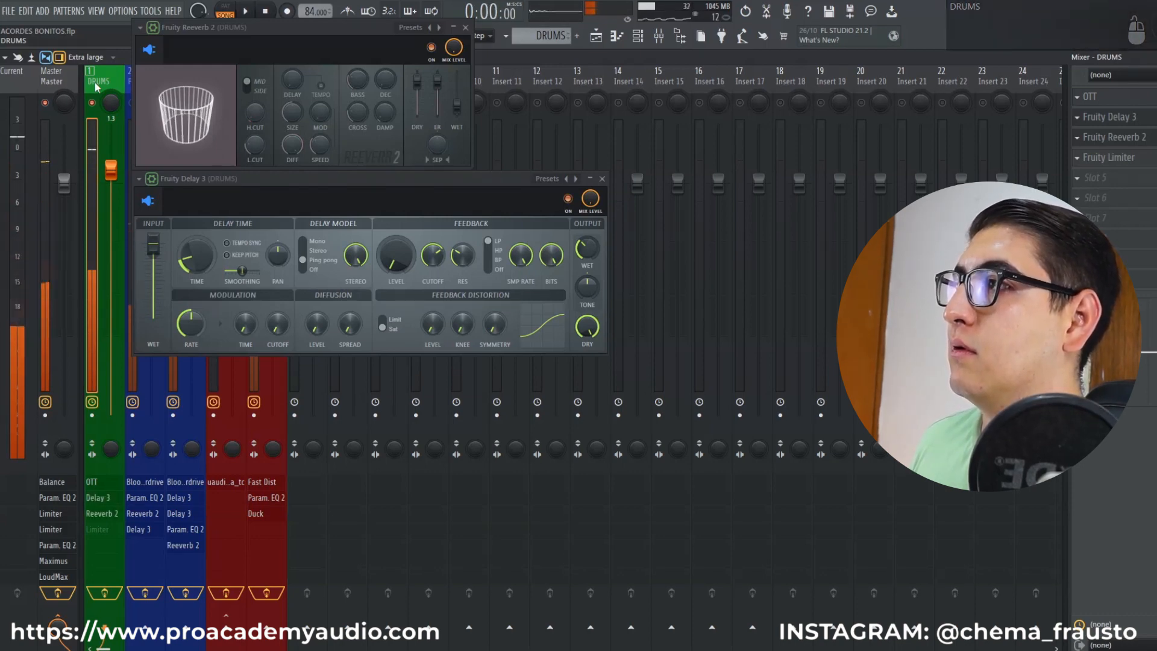
key(space)
key(Escape)
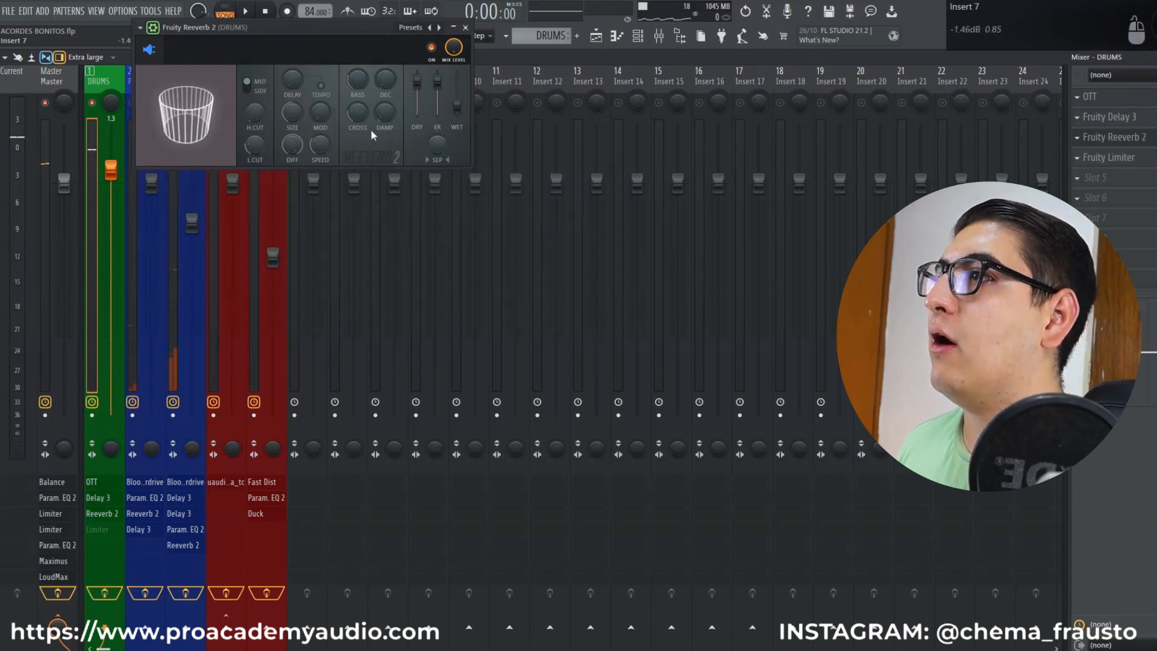
key(Escape)
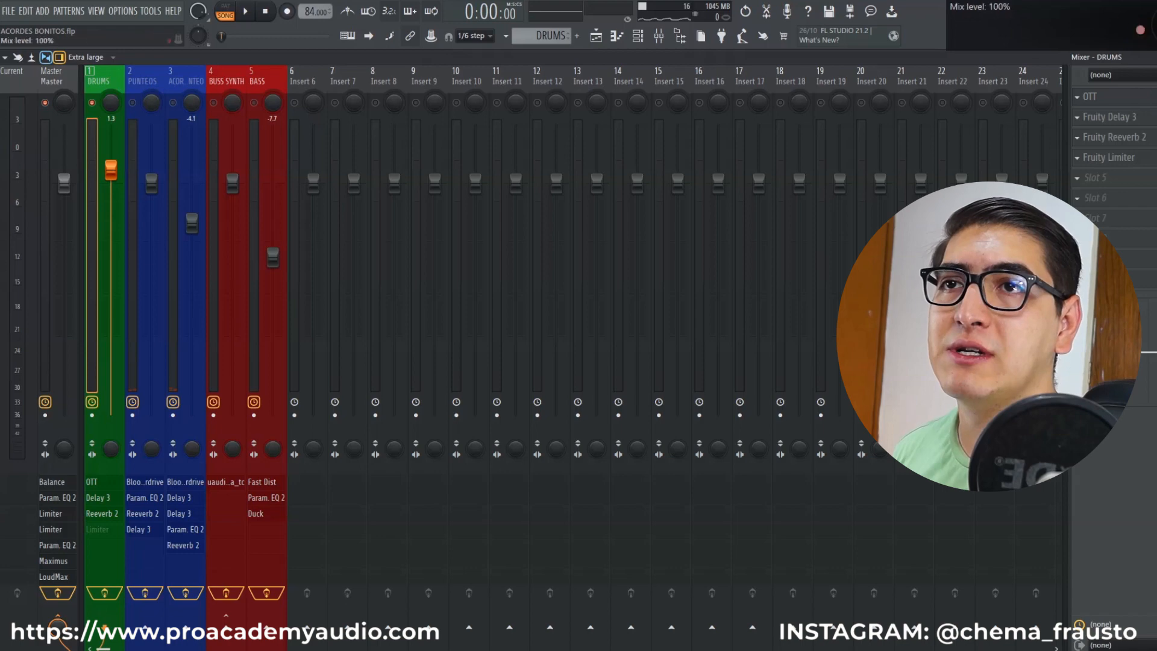
- Open Fruity Limiter on the DRUMS track, show its detailed settings and enable the effect
click(1109, 158)
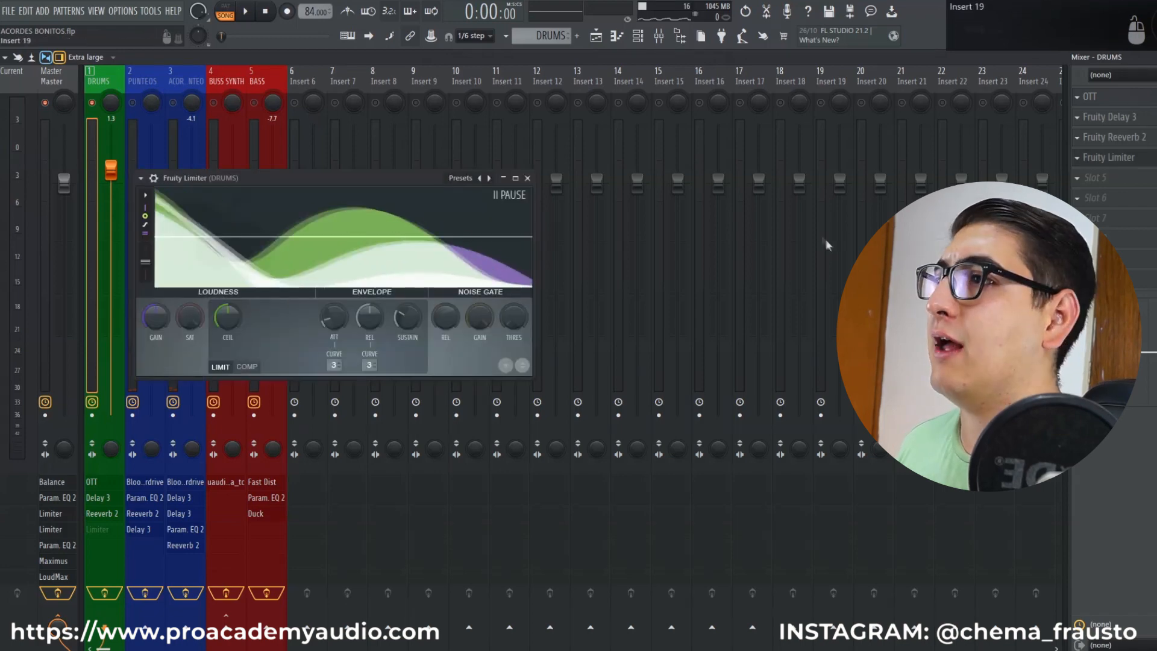
click(153, 178)
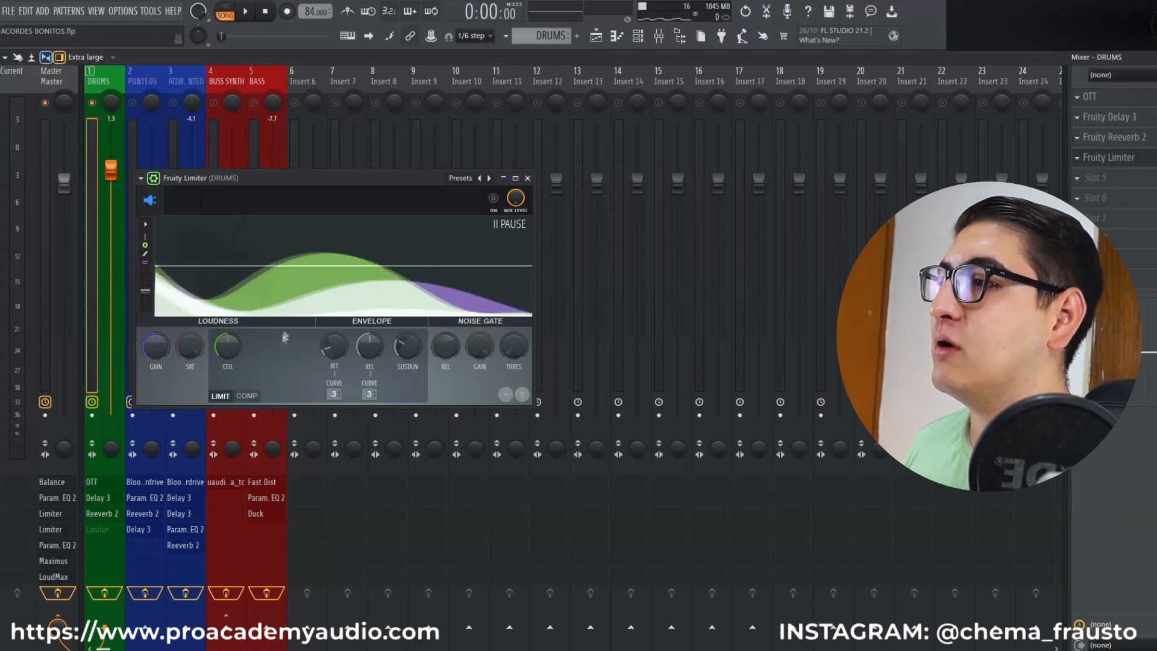
click(494, 198)
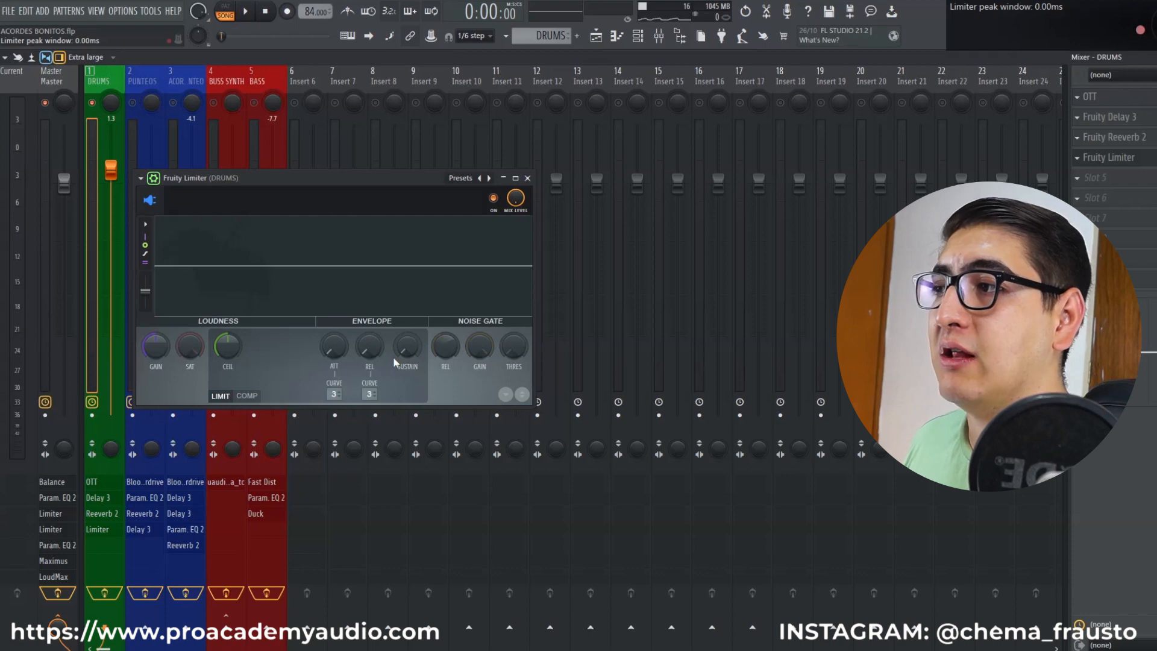
- Lower Fruity Limiter's ceiling slightly and compare the drums with the limiter bypassed and enabled during playback before closing its window
drag(227, 346, 227, 353)
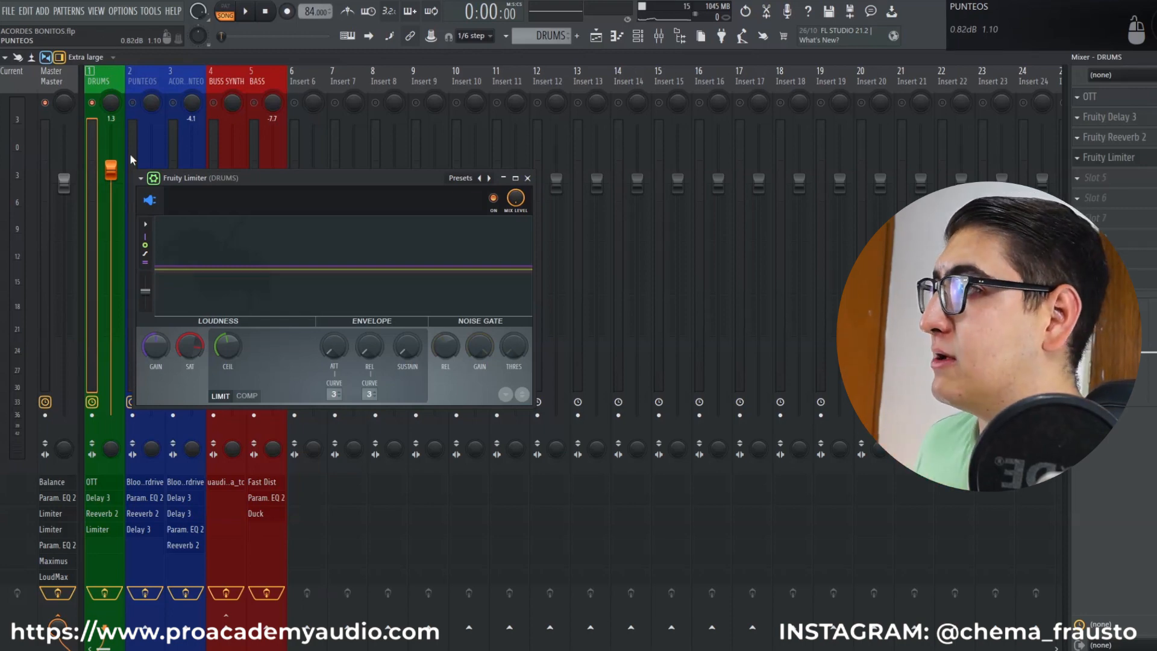
key(space)
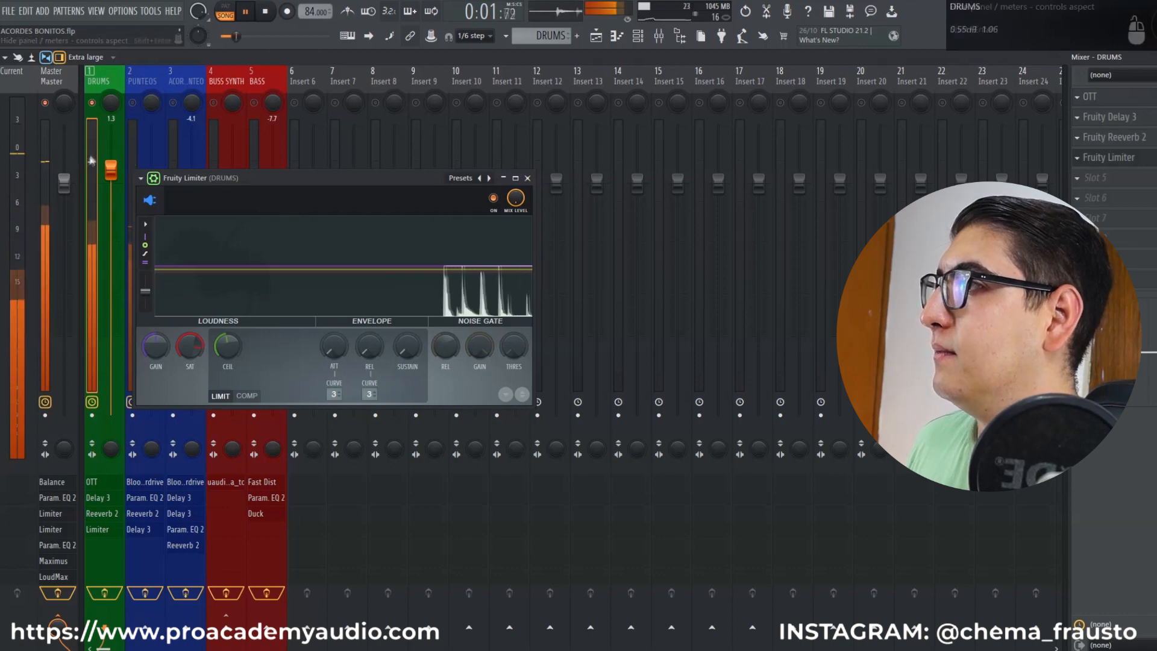
click(494, 199)
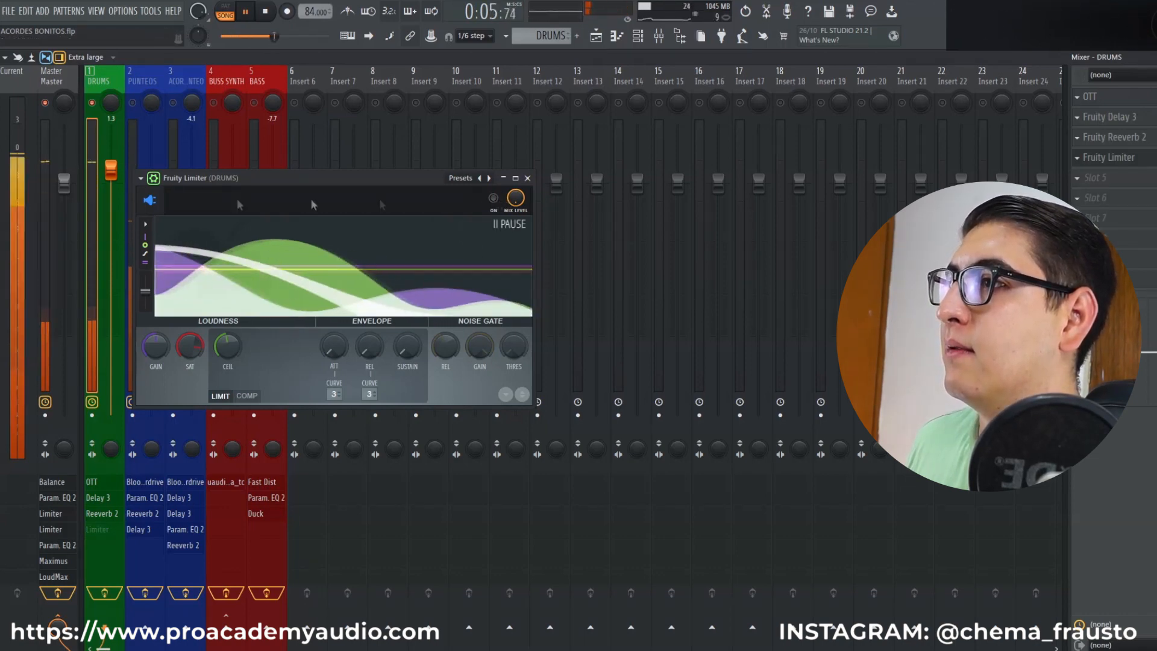
click(494, 198)
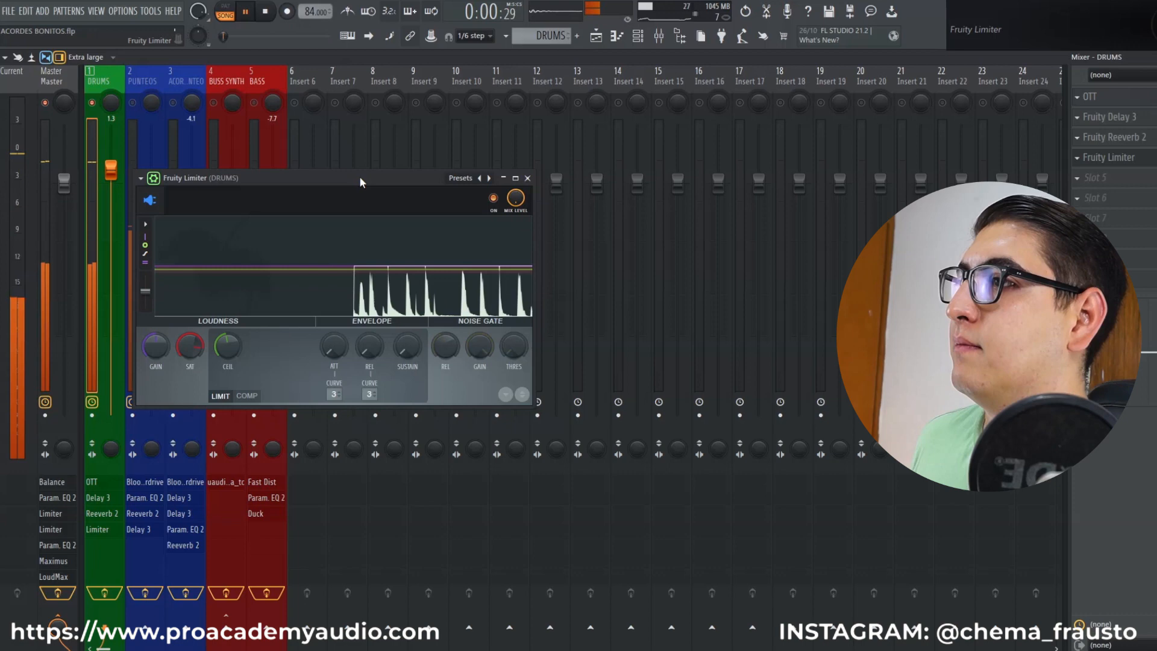
key(space)
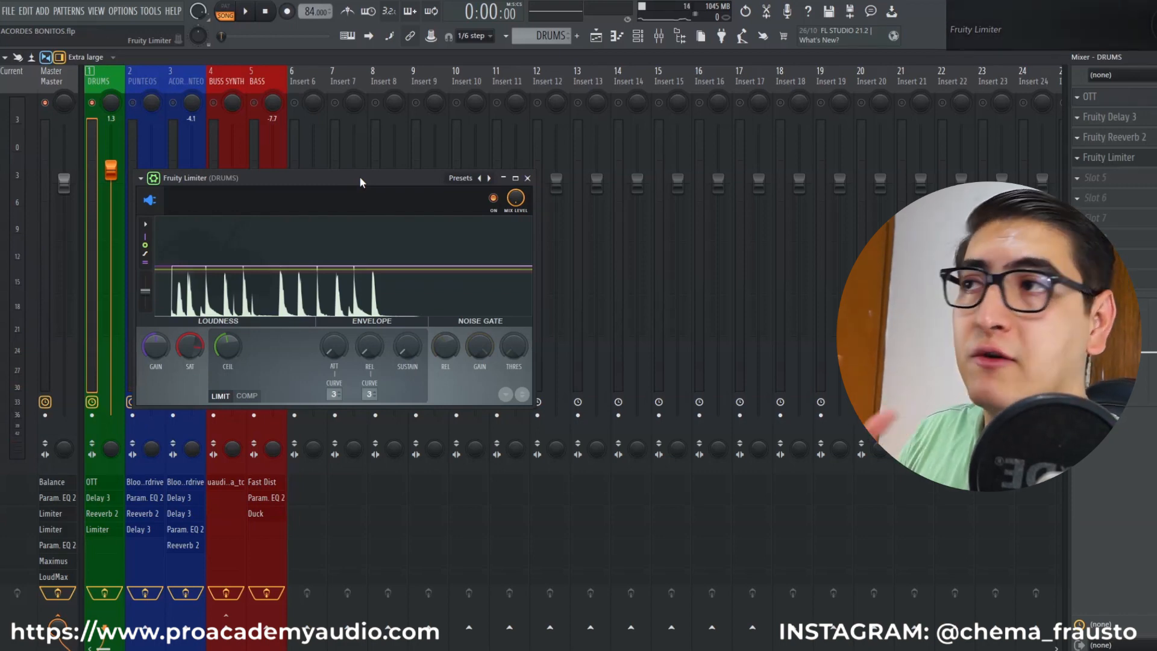
click(527, 178)
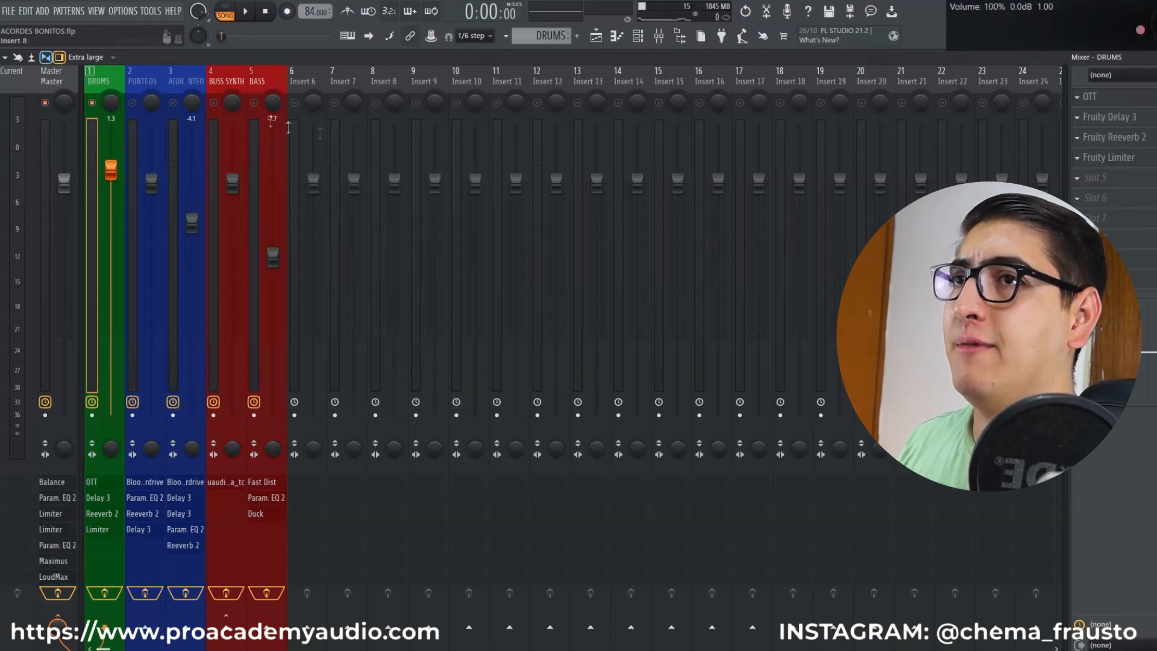
- Unsolo the DRUMS track and play the full mix, switching all the DRUMS effects off and back on to compare
click(93, 103)
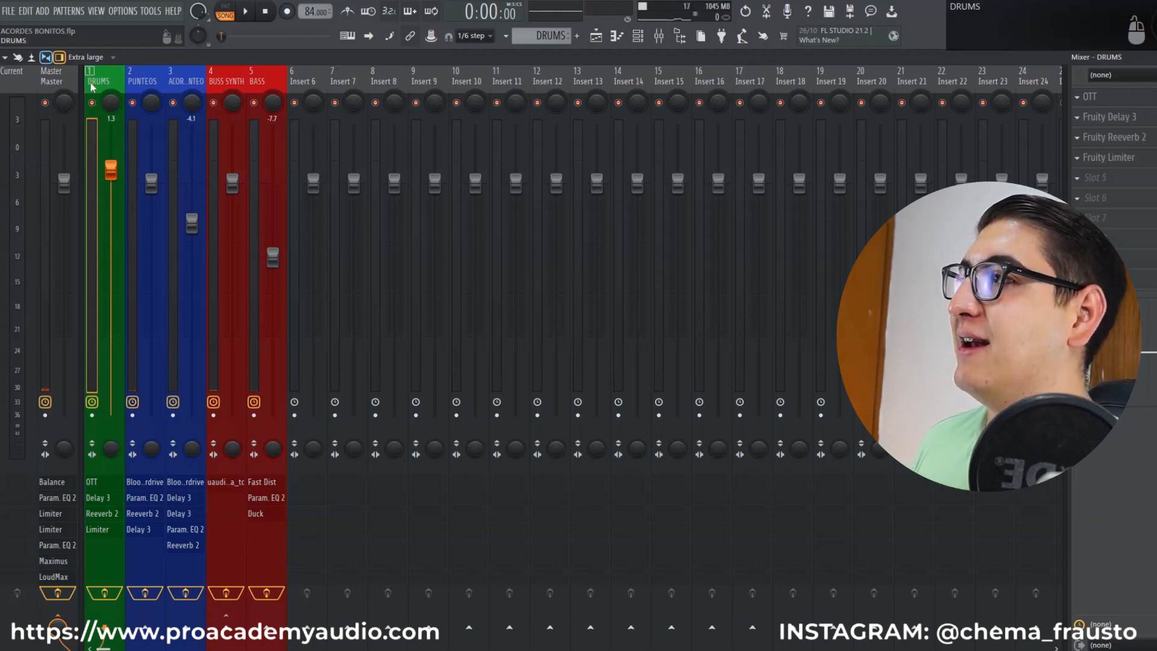
key(space)
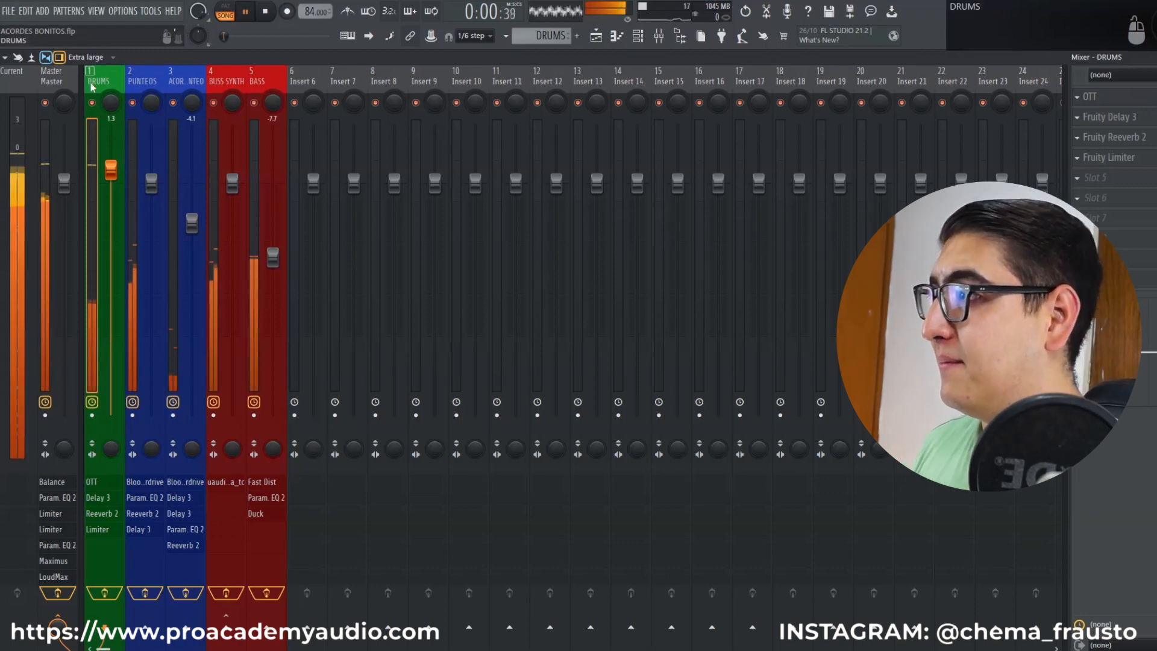
click(114, 595)
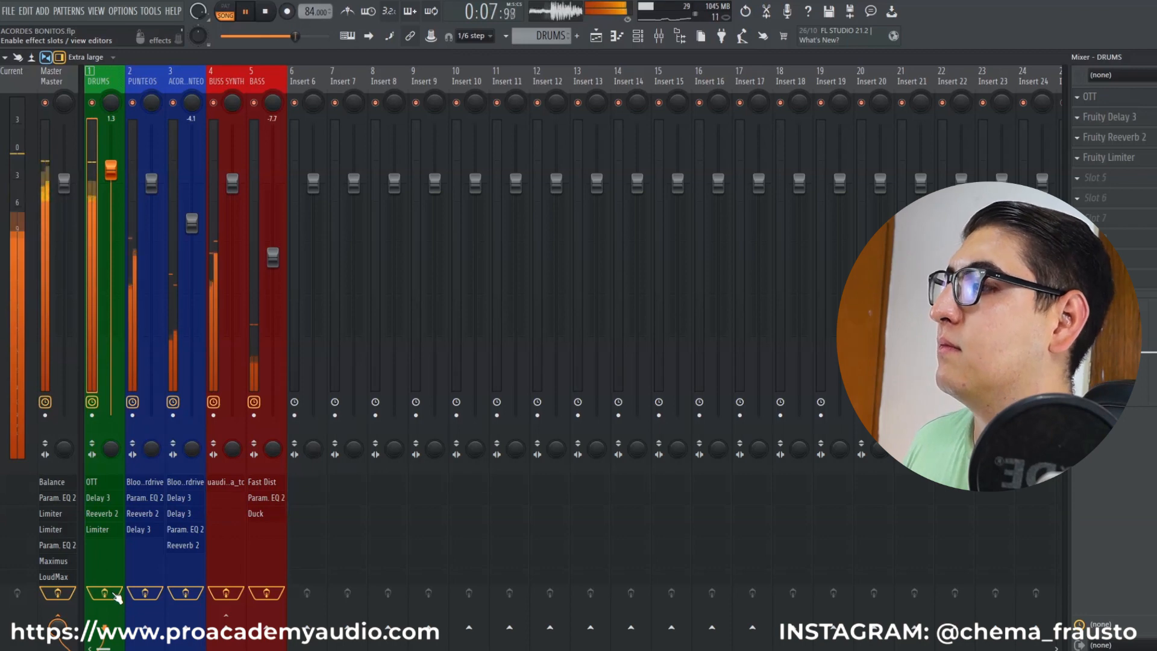
click(114, 595)
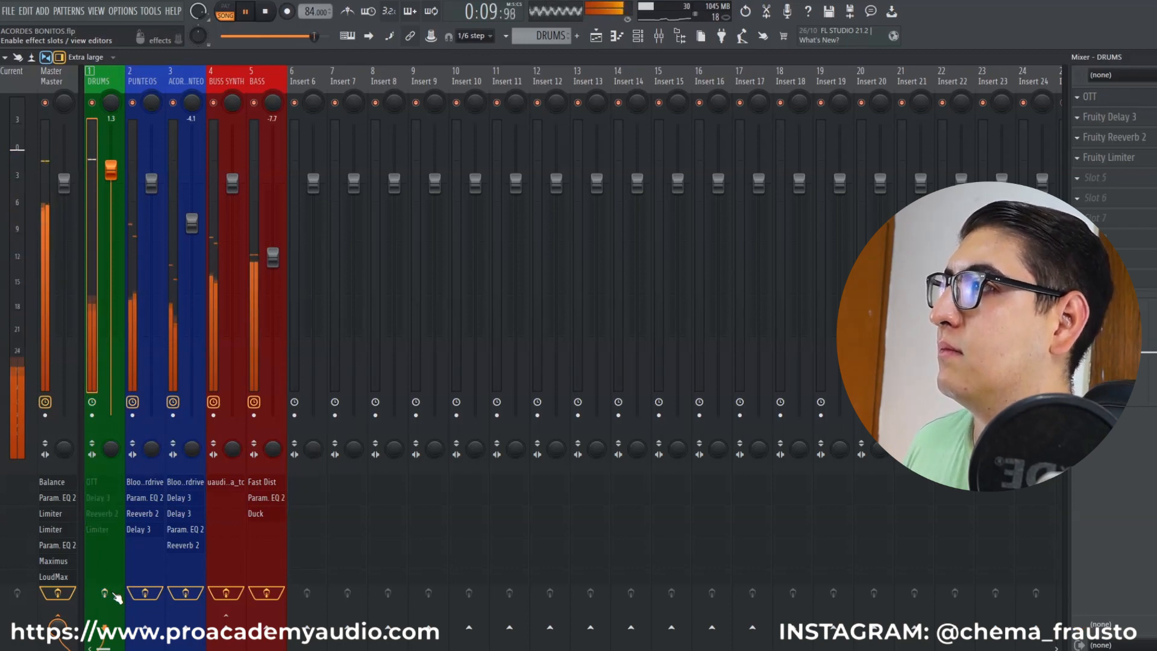
click(114, 595)
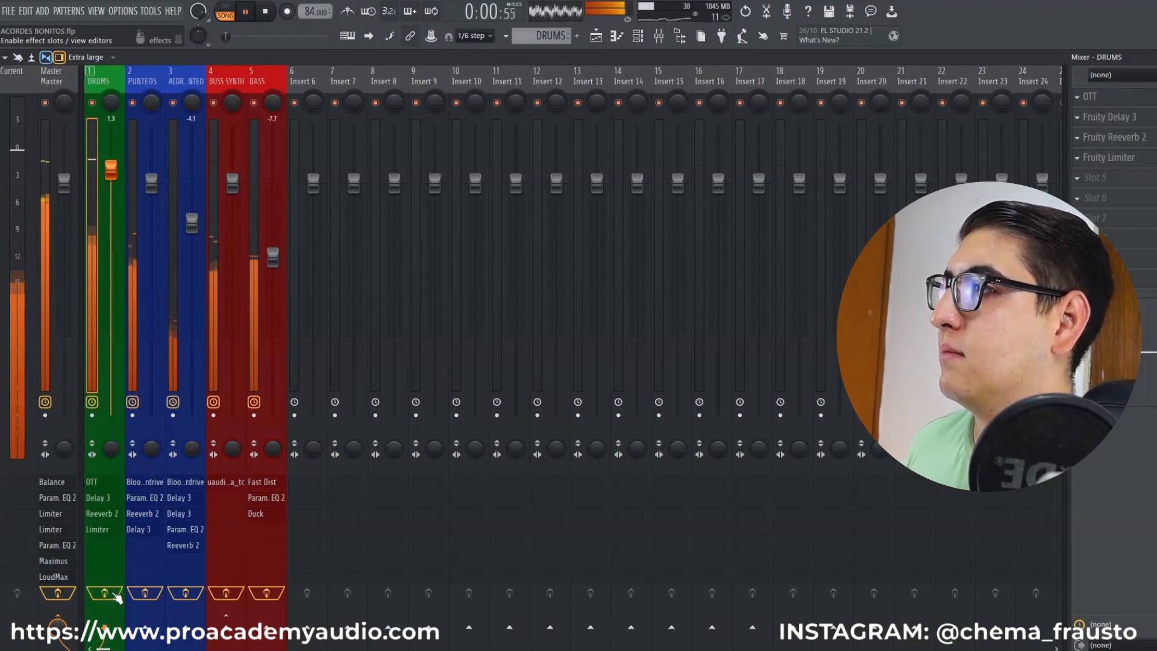